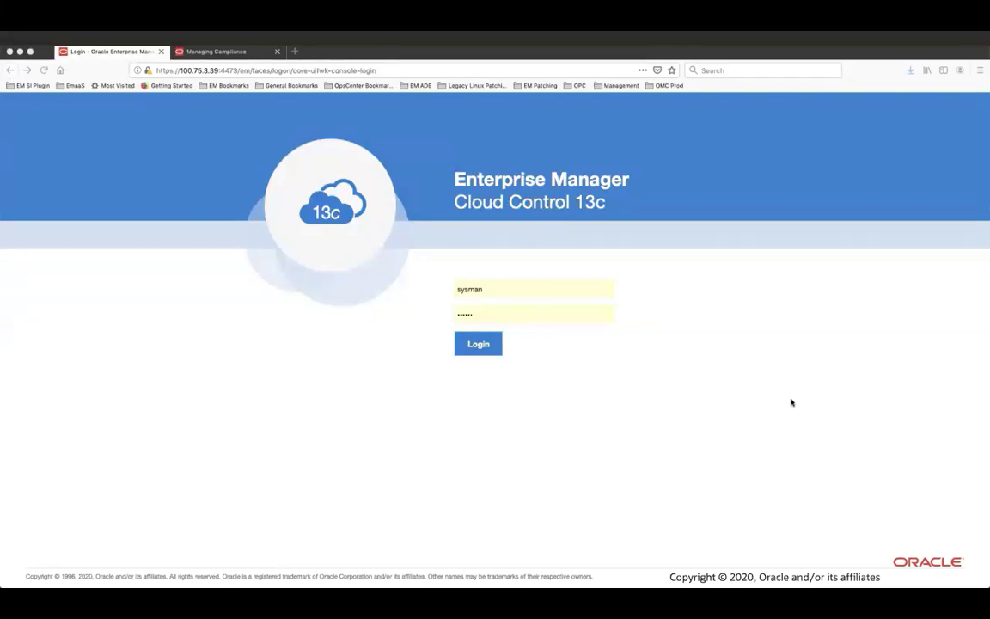
Log in to the console with the prefilled credentials and open the Compliance Library.
left_click(479, 348)
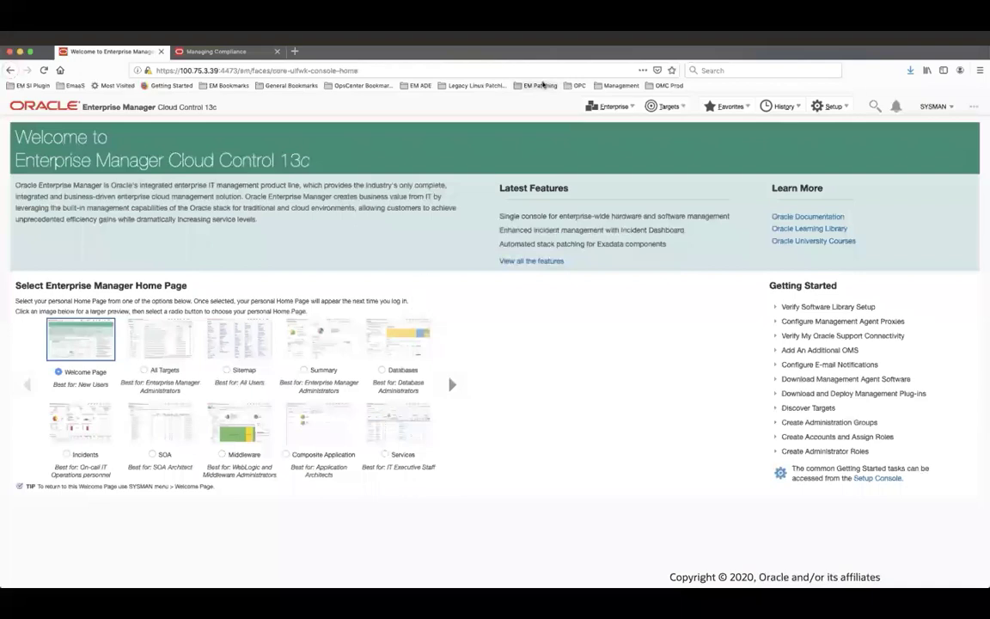
left_click(629, 109)
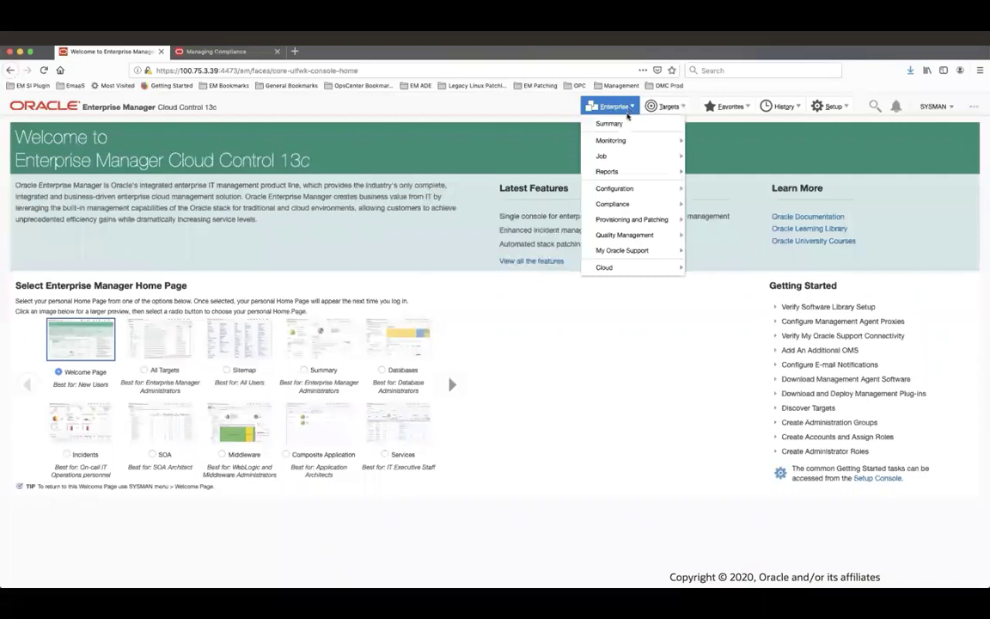
mouse_move(627, 207)
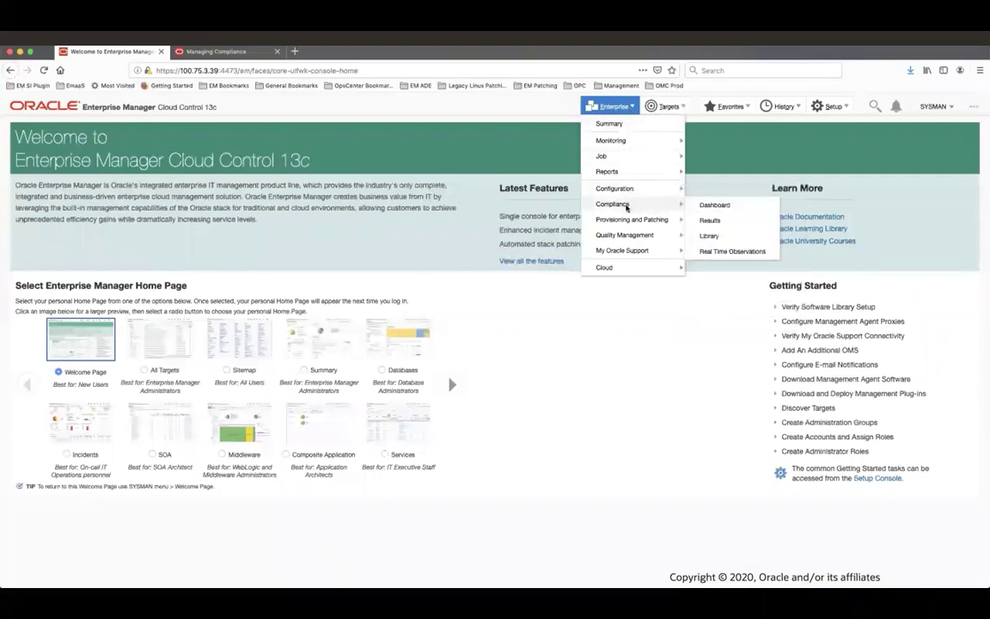
left_click(710, 238)
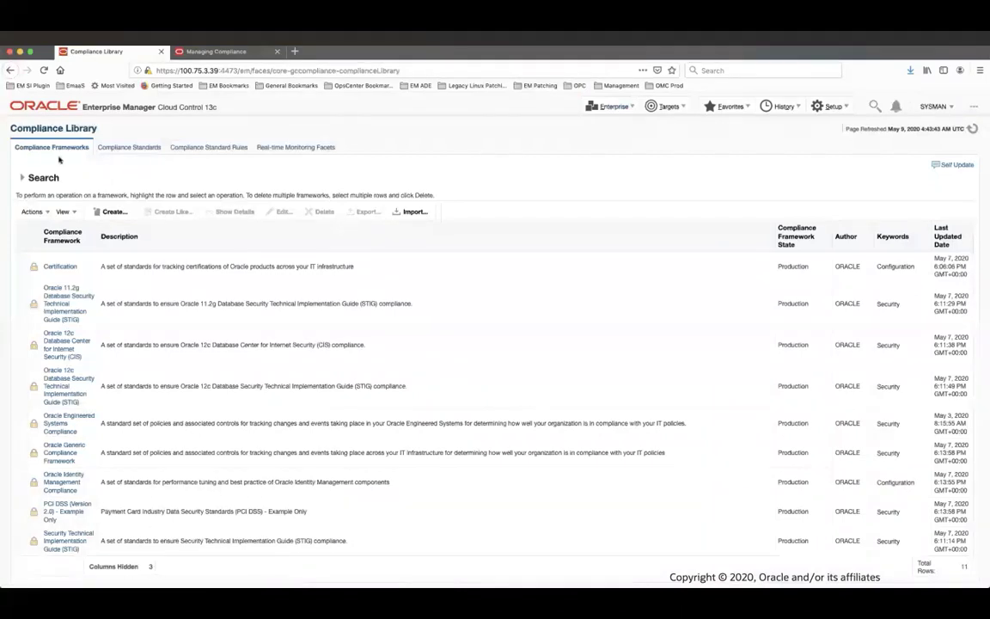
View the library's compliance standard rules and compliance standards, and return to the compliance frameworks list.
left_click(202, 148)
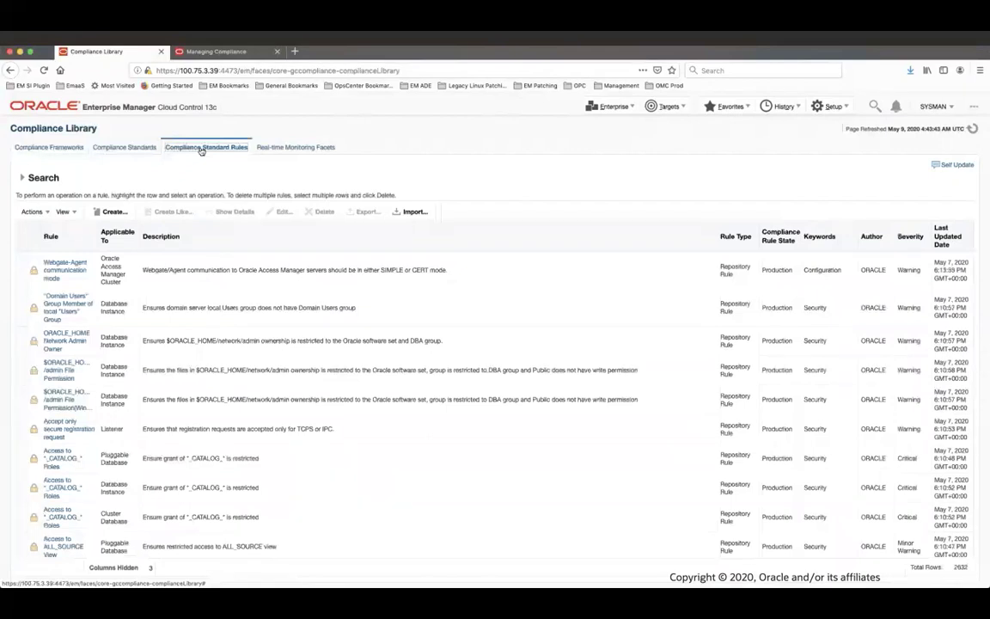
left_click(150, 148)
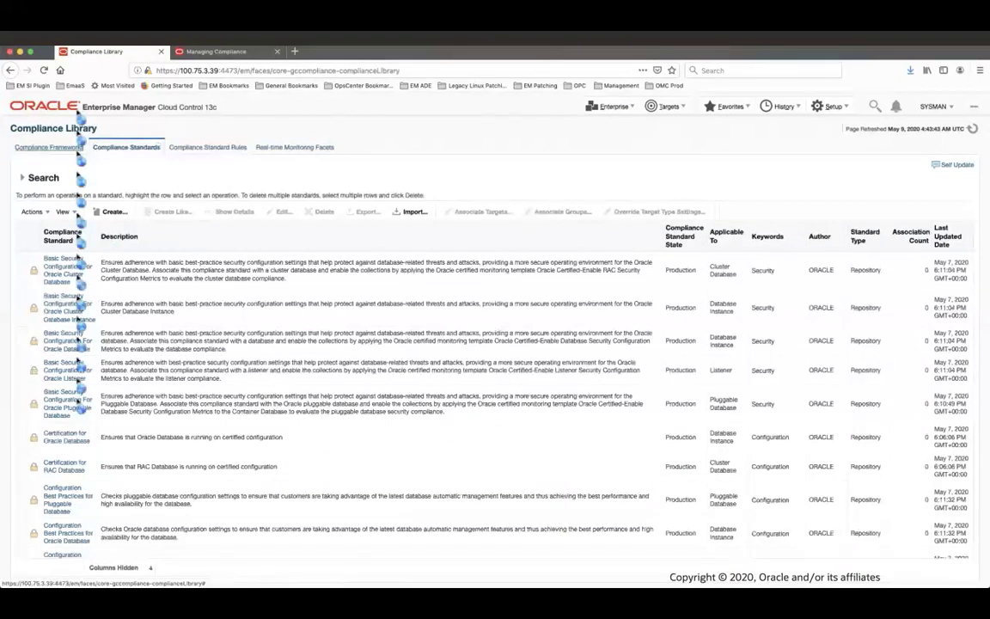
left_click(78, 148)
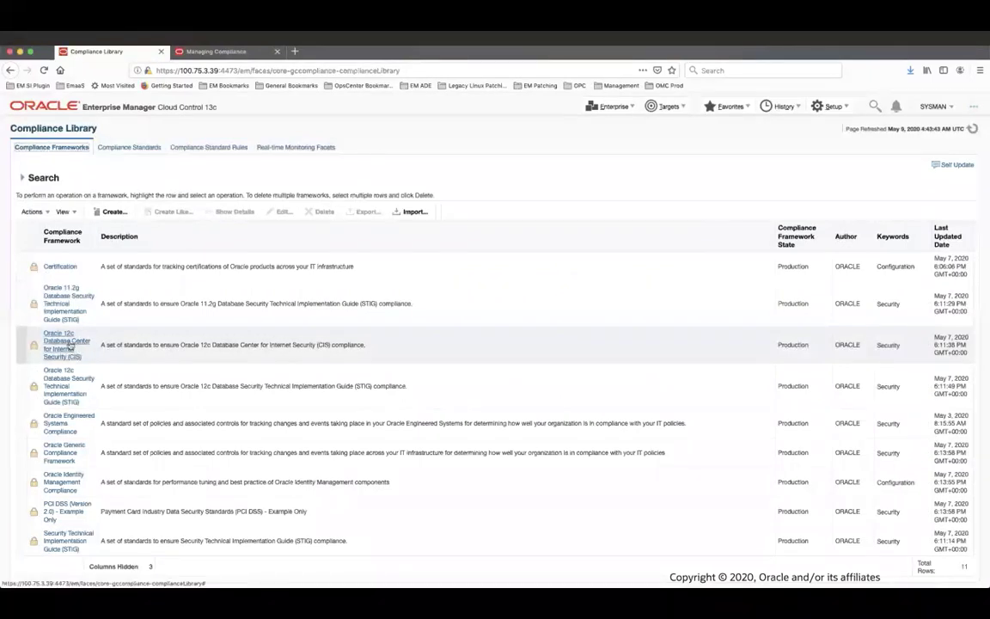
Inspect the Oracle 12c Database Center for Internet Security (CIS) framework and its Traditional Auditing standard for Oracle Database, and return to the library.
left_click(69, 345)
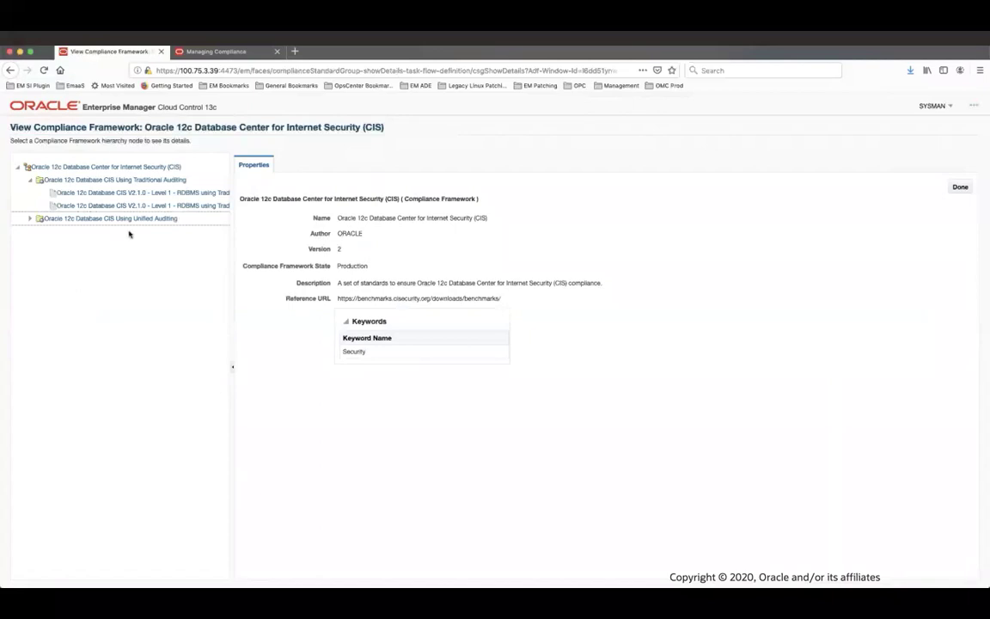
left_click_drag(230, 158, 351, 164)
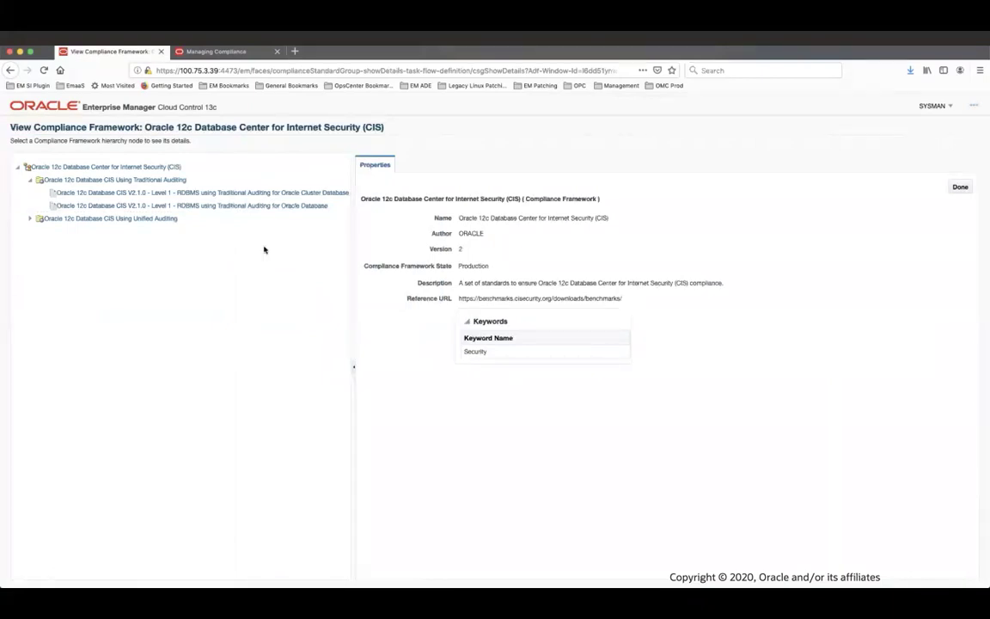
left_click(230, 206)
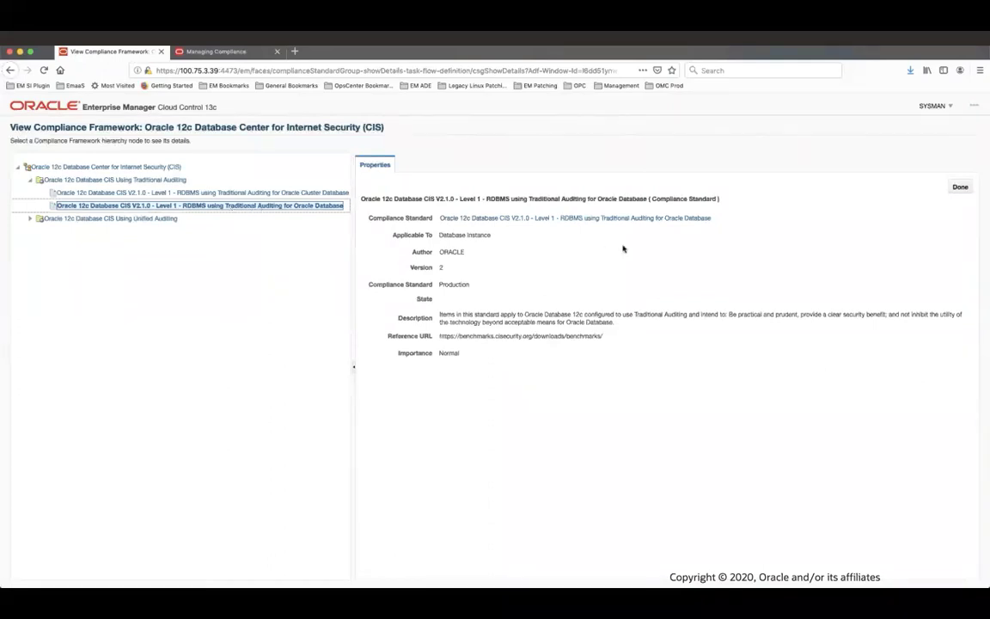
left_click(550, 219)
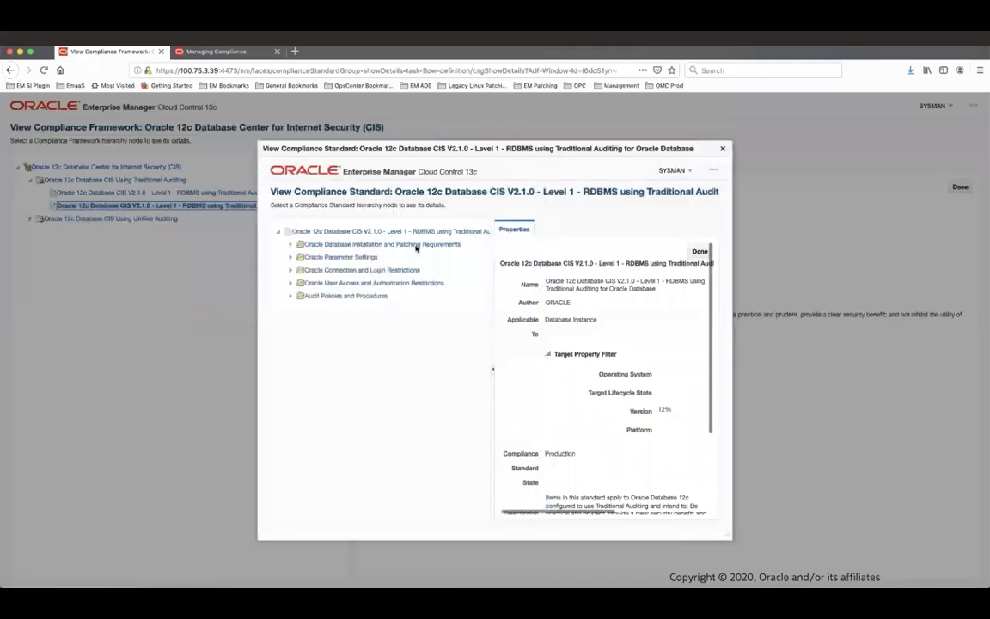
left_click(723, 150)
left_click(959, 186)
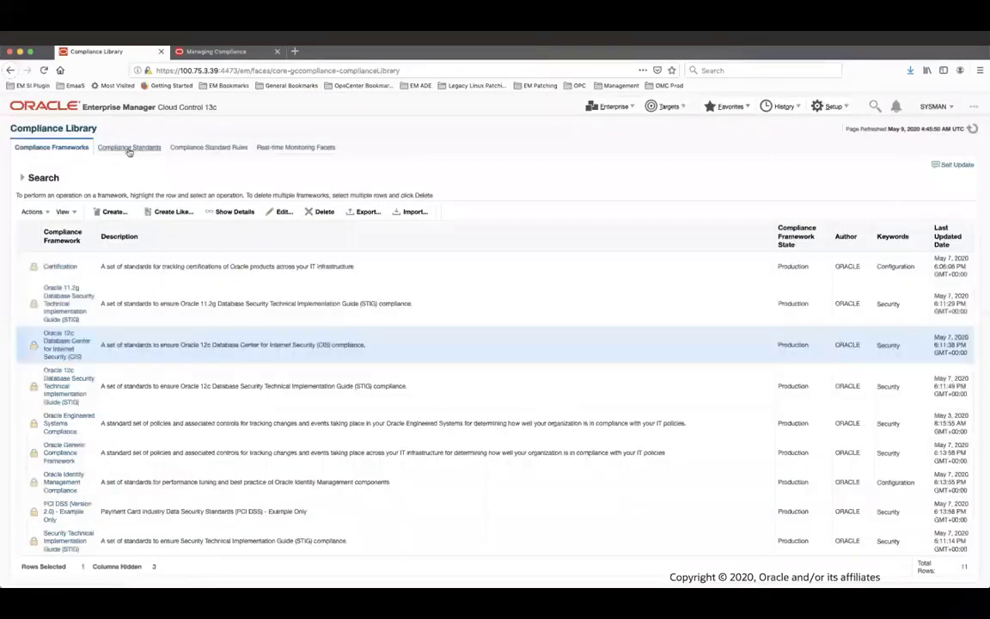
Filter the compliance standards by CIS and select the Traditional Auditing standard applicable to Database Instance.
left_click(126, 148)
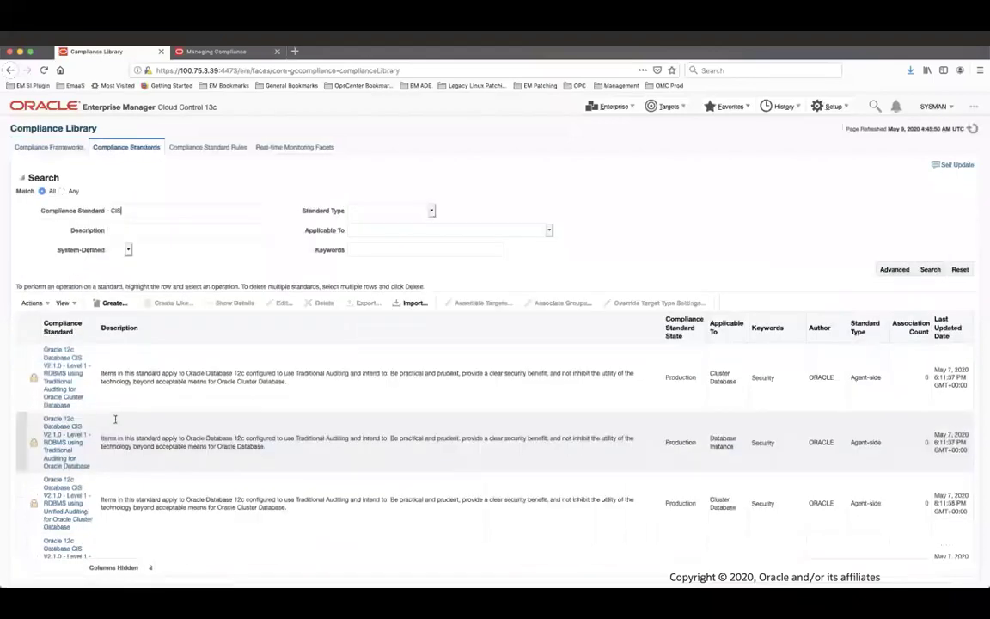
scroll(117, 430, "down", 1)
scroll(125, 428, "up", 1)
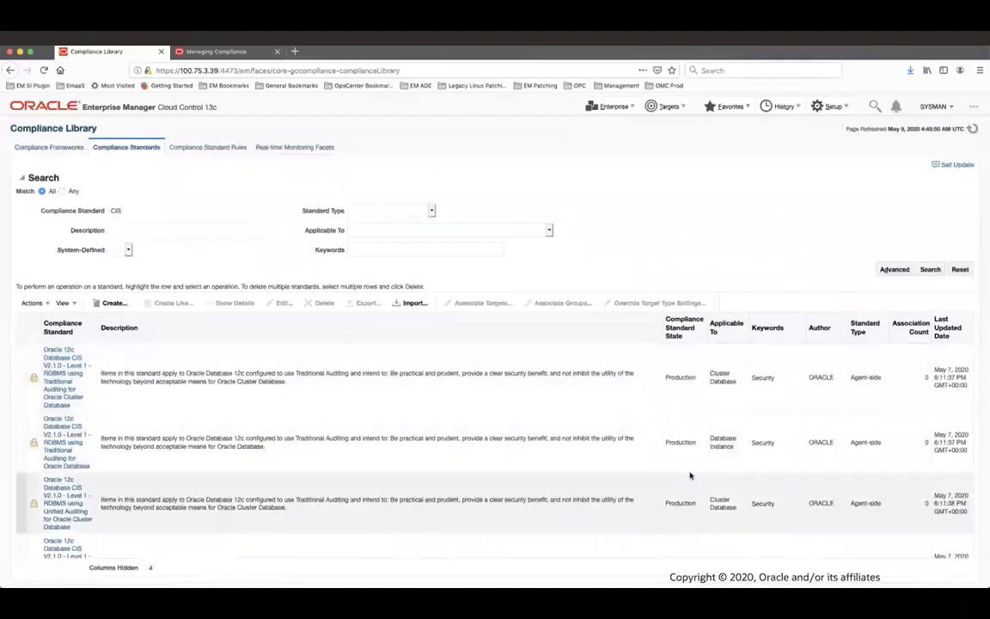
left_click(719, 371)
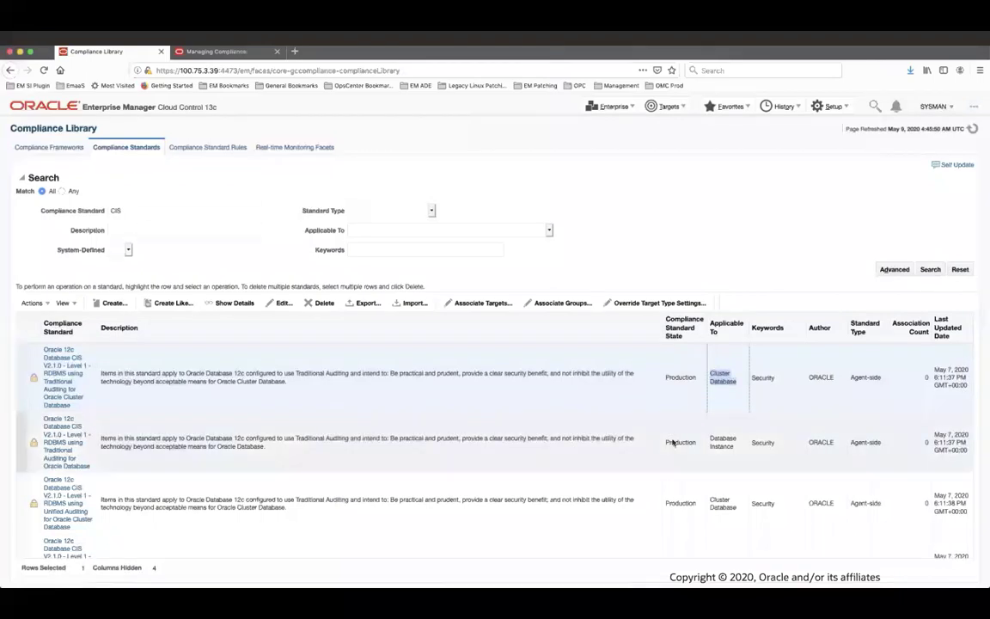
left_click(722, 441)
triple_click(722, 441)
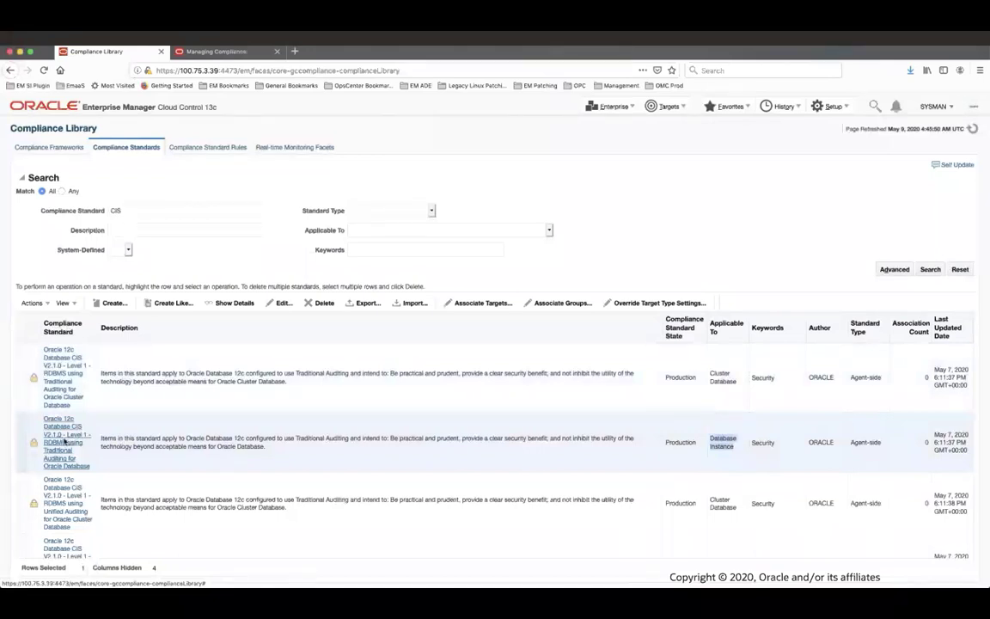
Open the Traditional Auditing standard for Oracle Database and review its installation and patching, parameter settings, and connection and login rules.
left_click(59, 442)
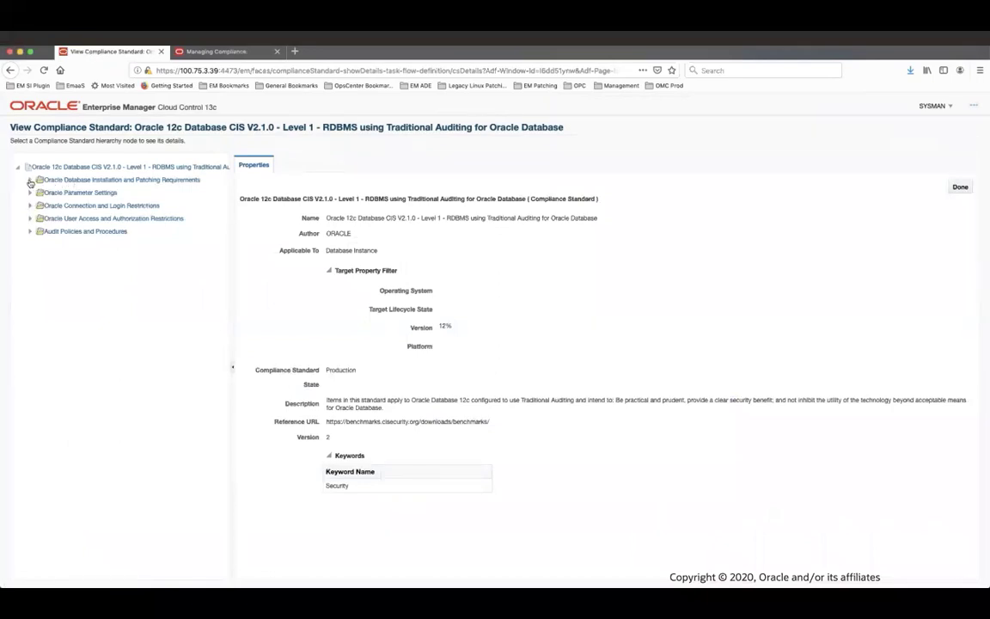
left_click(31, 181)
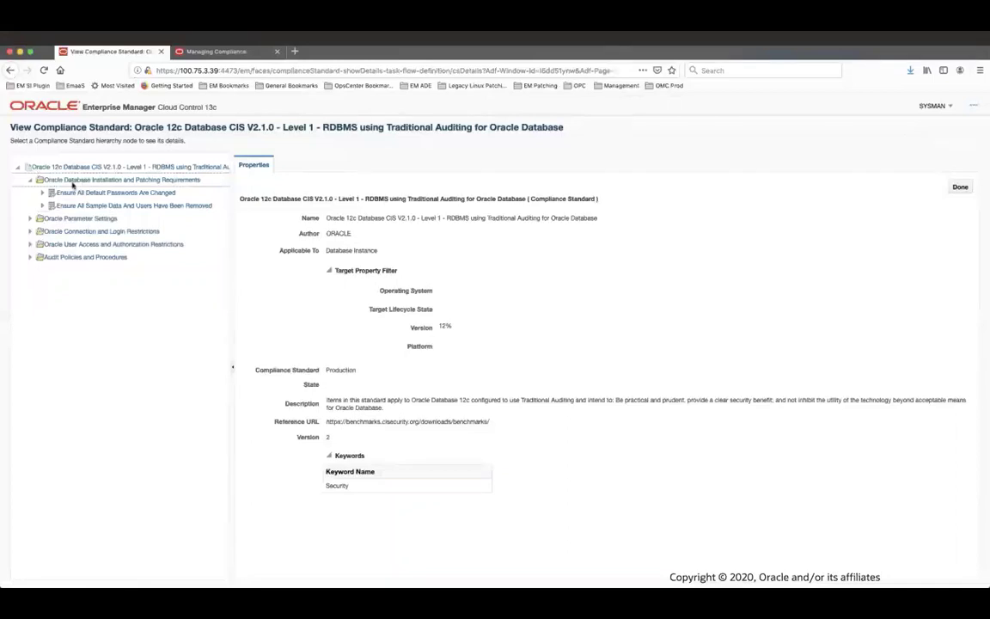
left_click(31, 218)
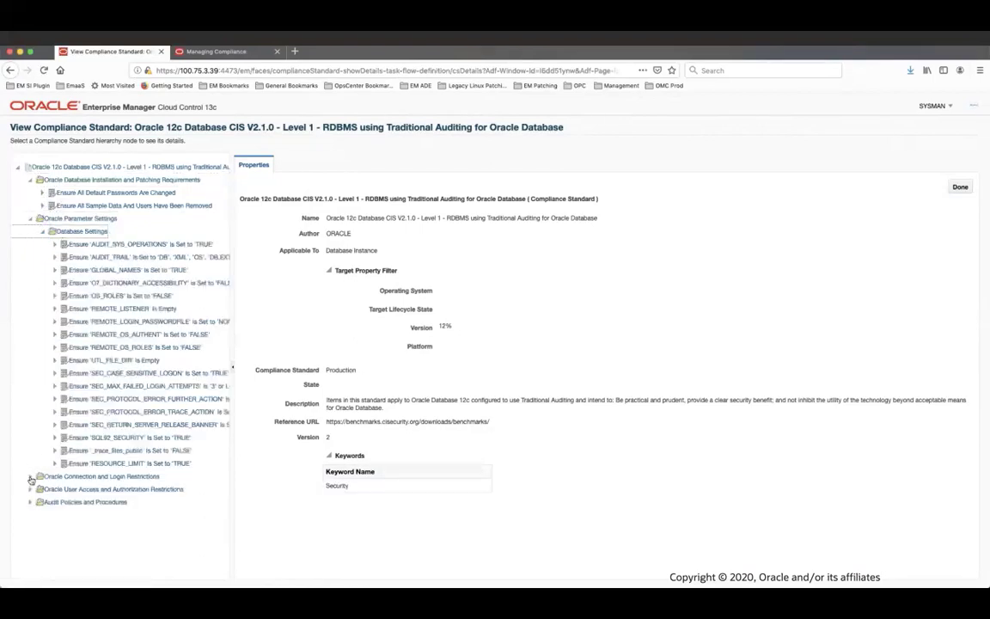
left_click(30, 477)
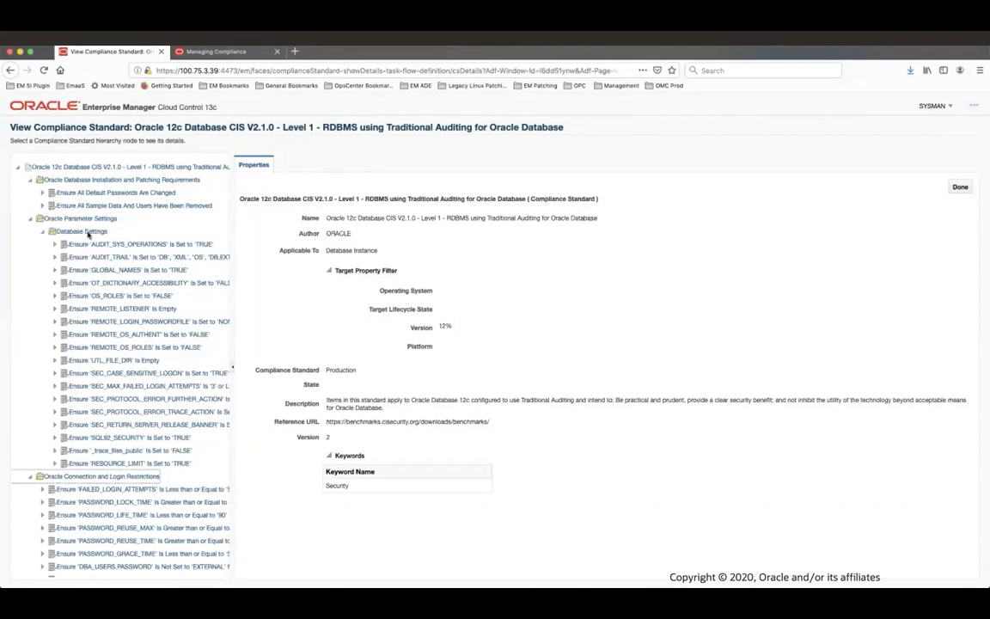
scroll(103, 289, "down", 2)
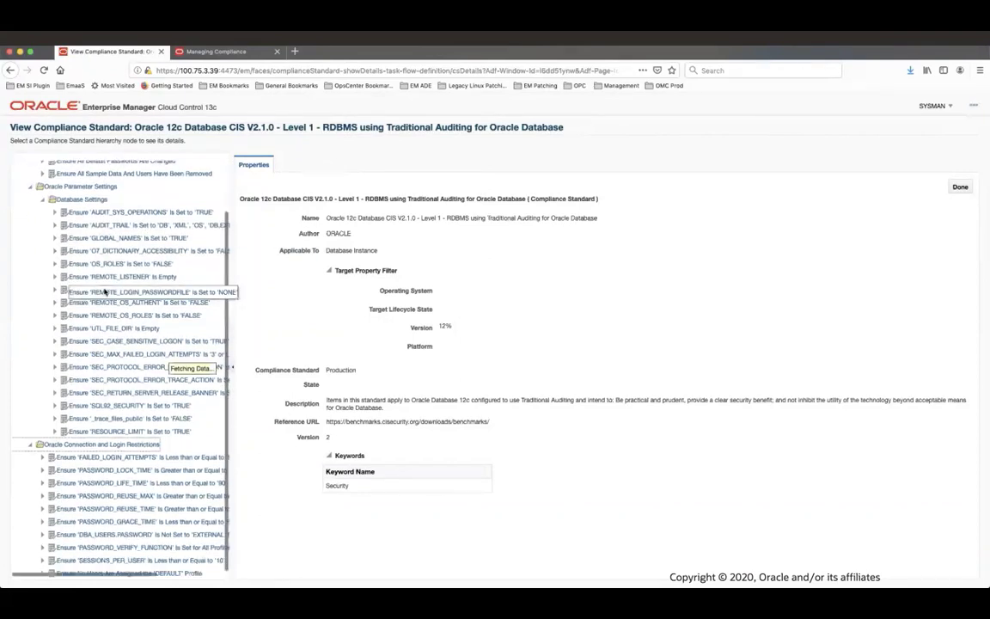
scroll(103, 292, "down", 1)
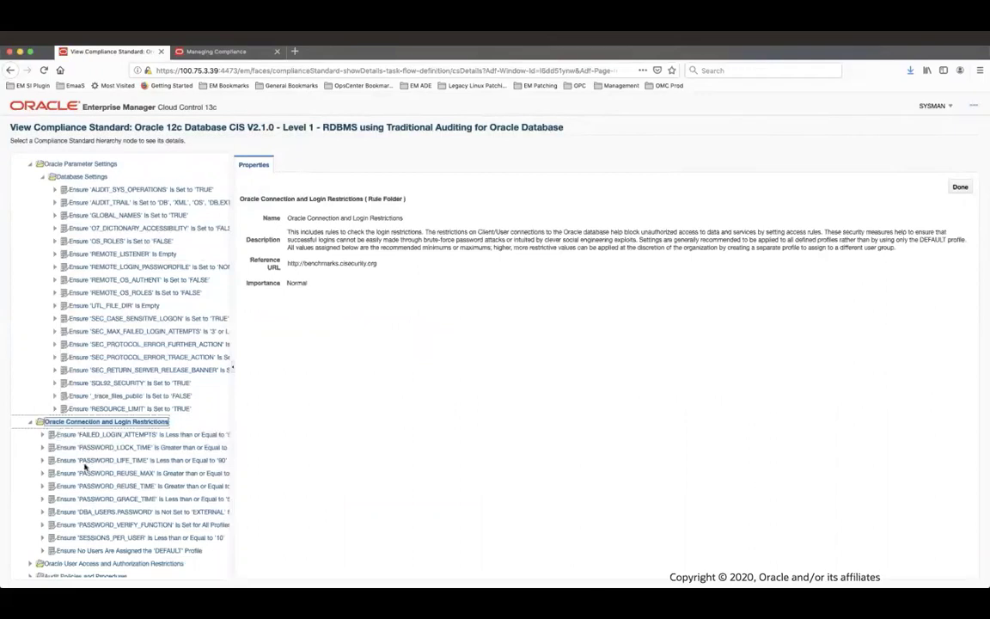
scroll(84, 469, "down", 1)
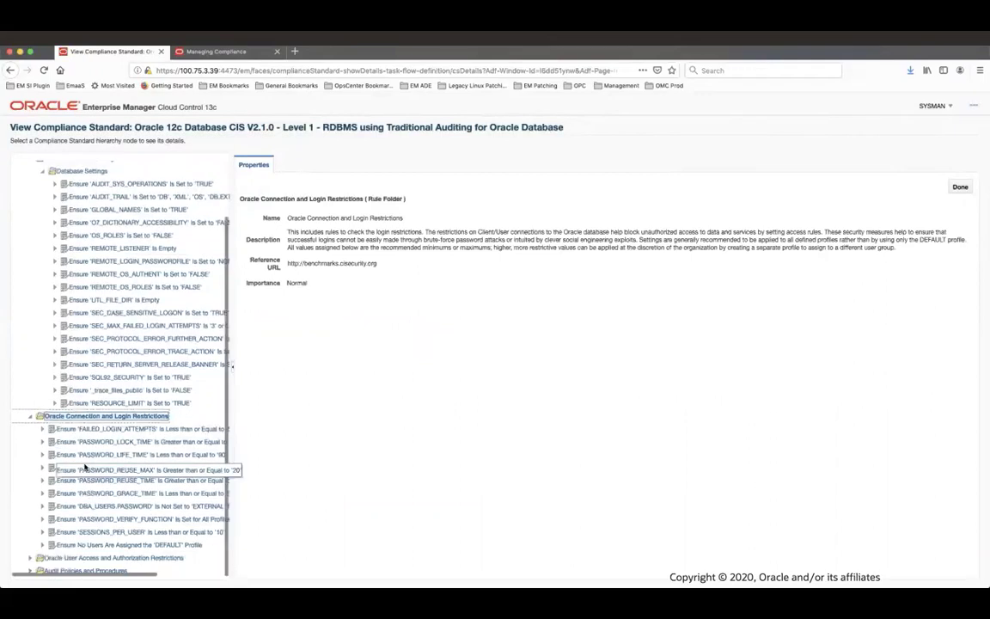
Review the rules under Oracle User Access and Authorization Restrictions and close the standard's details.
left_click(78, 558)
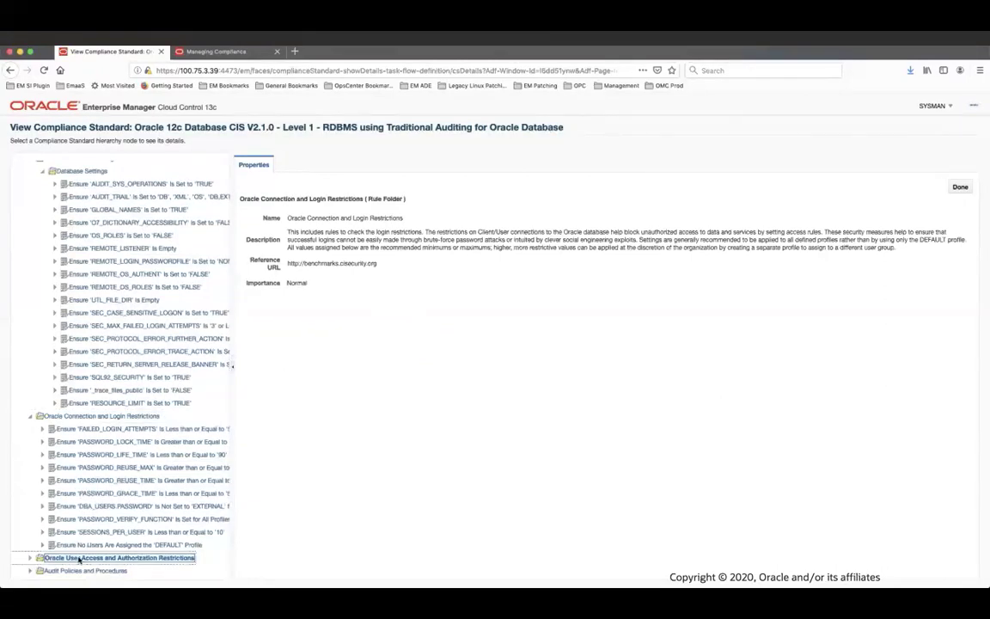
left_click(28, 560)
scroll(57, 534, "down", 2)
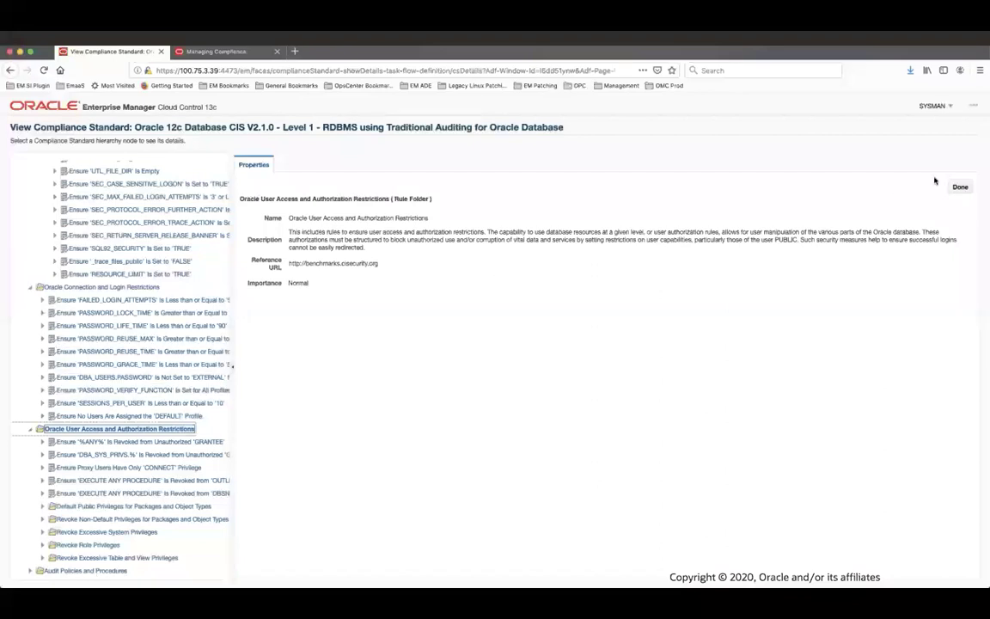
left_click(959, 188)
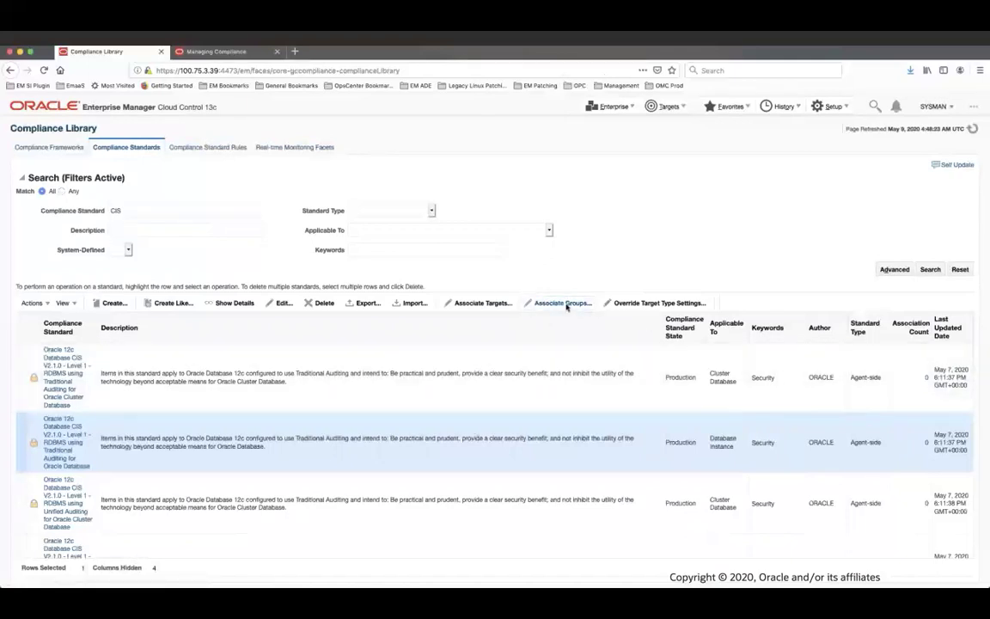
Associate the insecuredb and Oemrep_Database targets with the selected CIS Traditional Auditing standard and save the association.
left_click(461, 304)
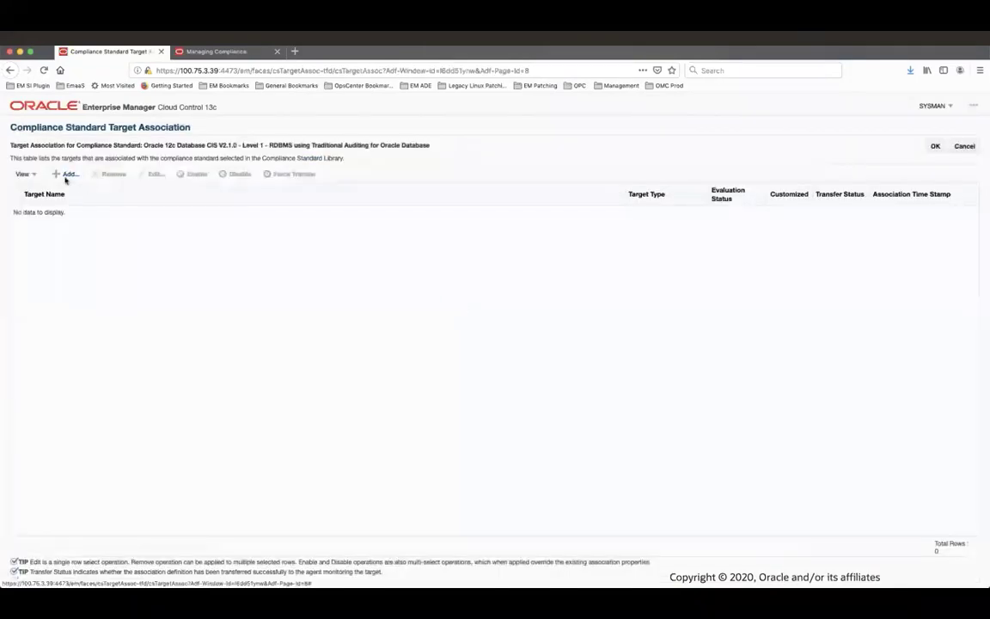
left_click(66, 176)
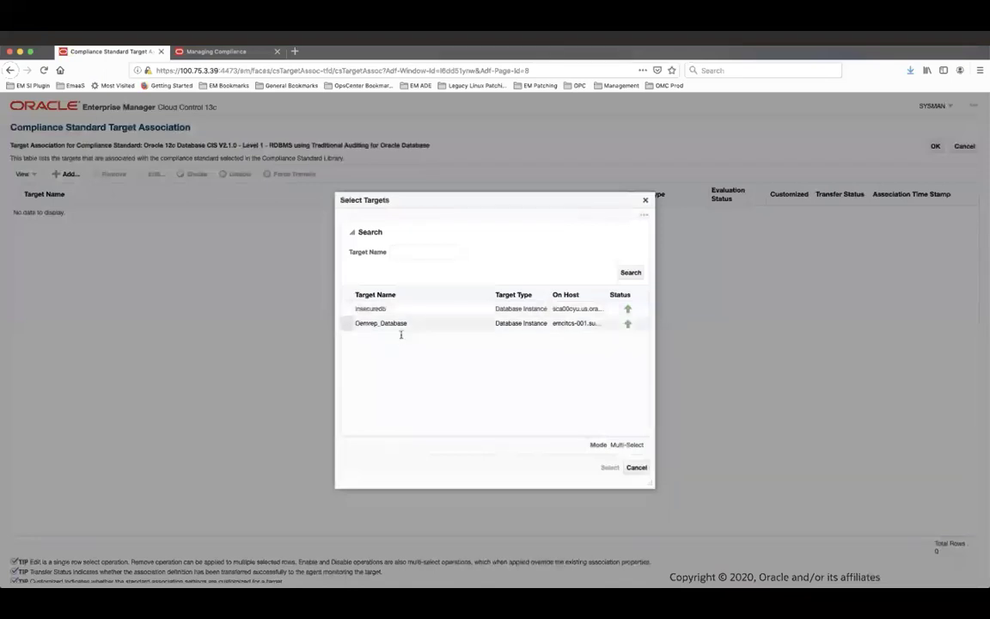
left_click(421, 310)
left_click(420, 322, "ctrl")
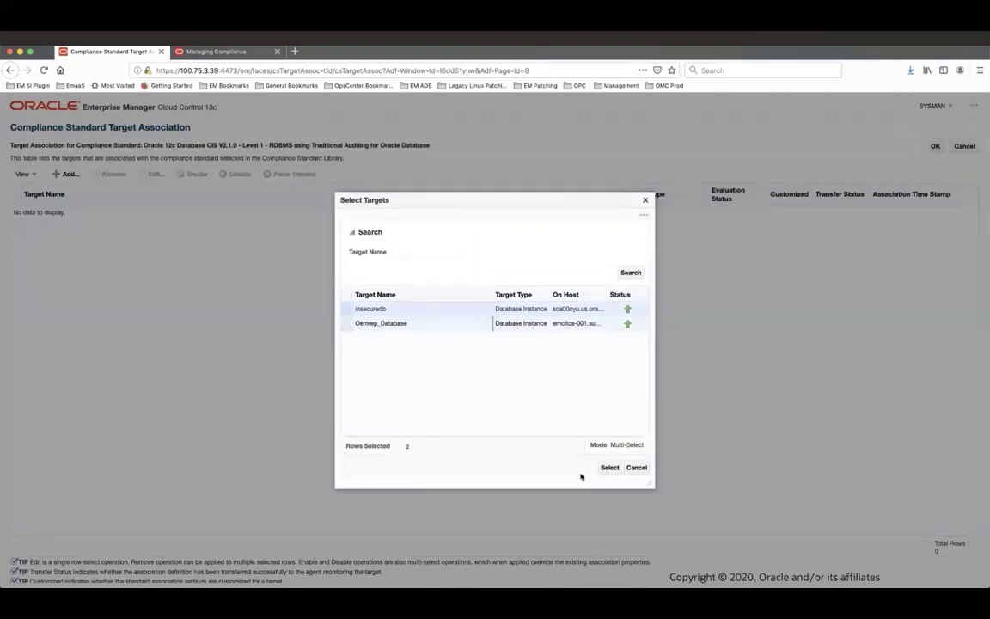
left_click(608, 468)
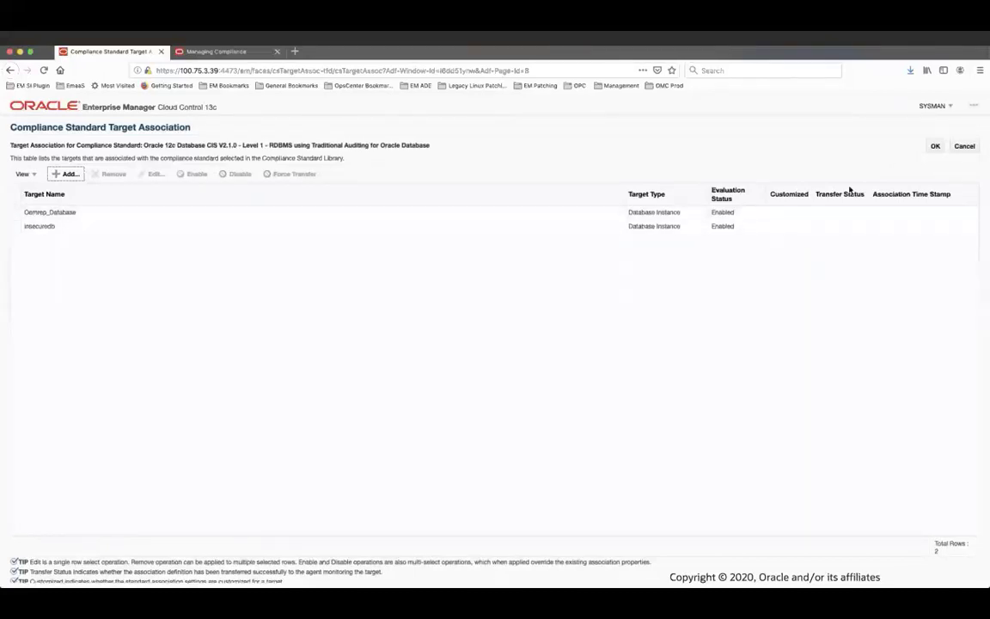
left_click(936, 147)
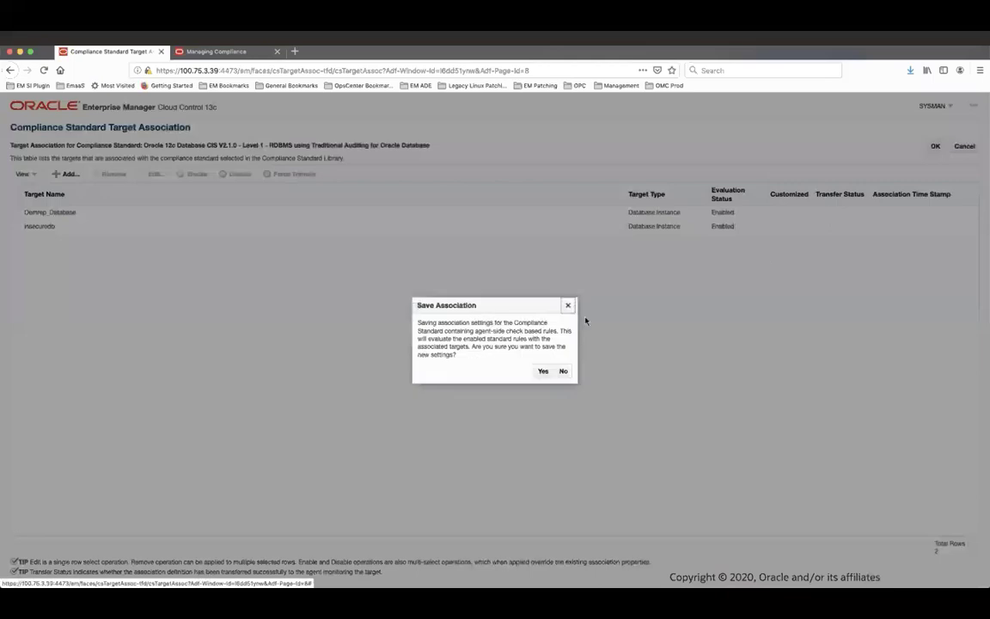
left_click(540, 371)
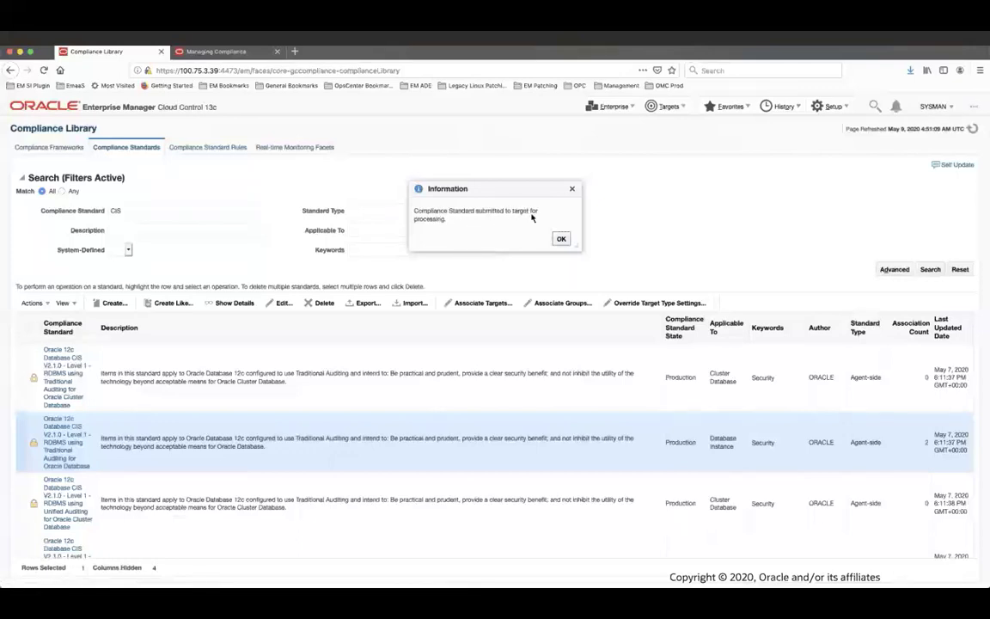
left_click(560, 239)
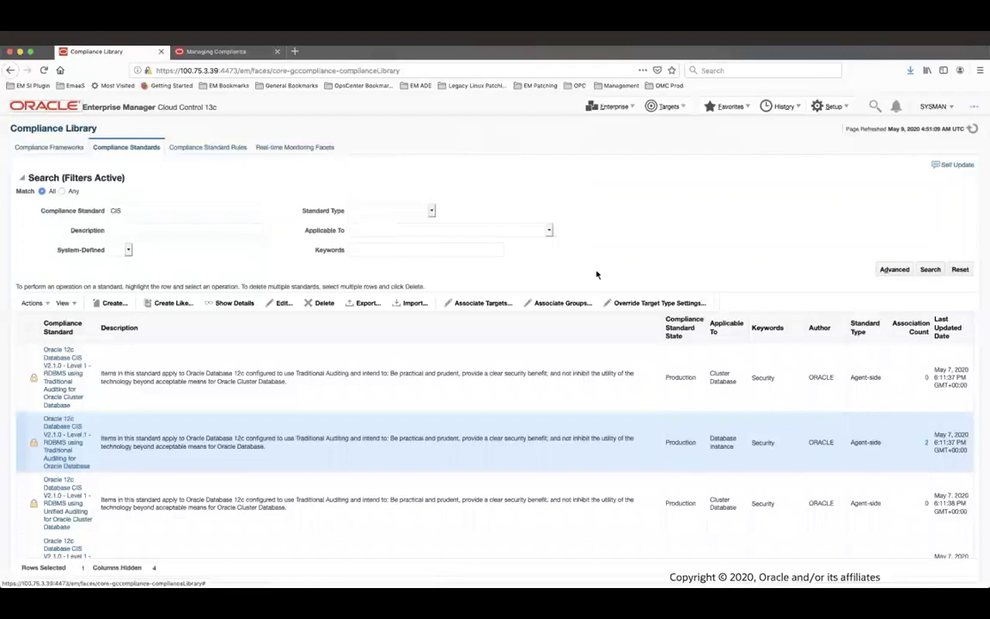
left_click(894, 464)
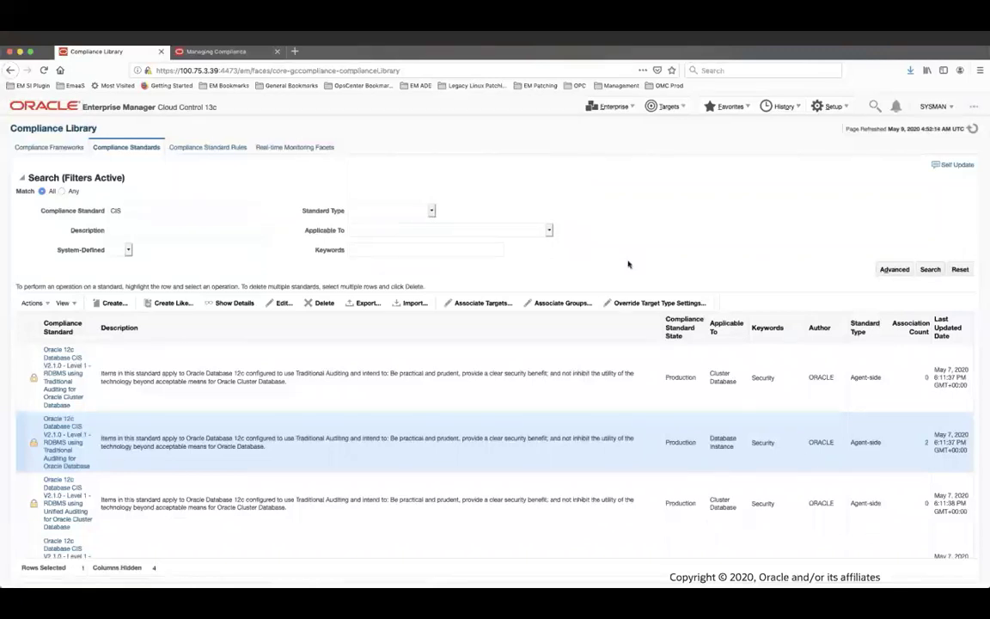
Open the compliance results for the Oracle 12c CIS Traditional Auditing standard for Oracle Database and select the insecuredb target.
left_click(625, 109)
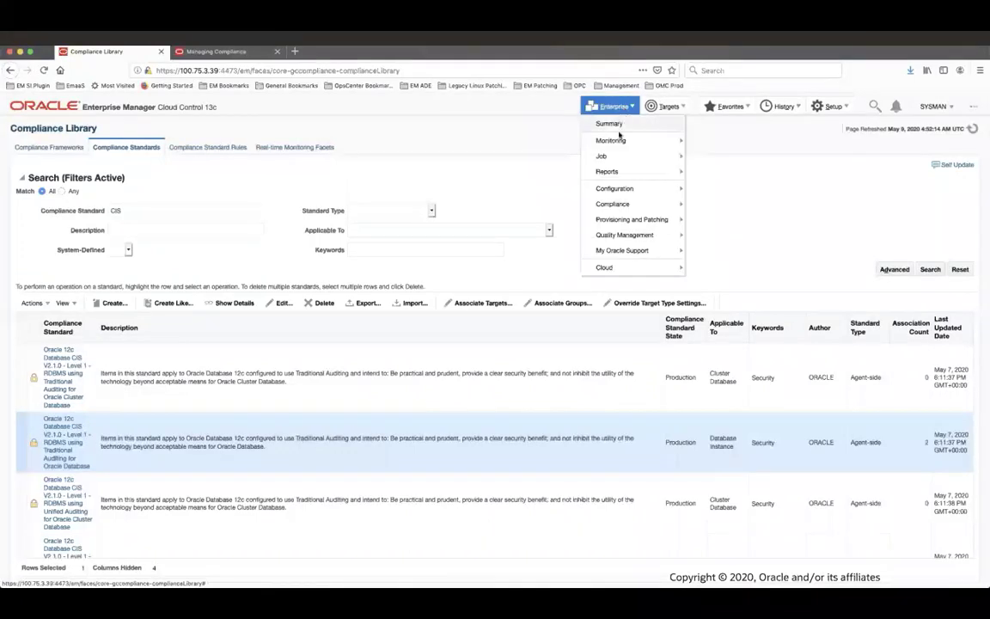
mouse_move(632, 204)
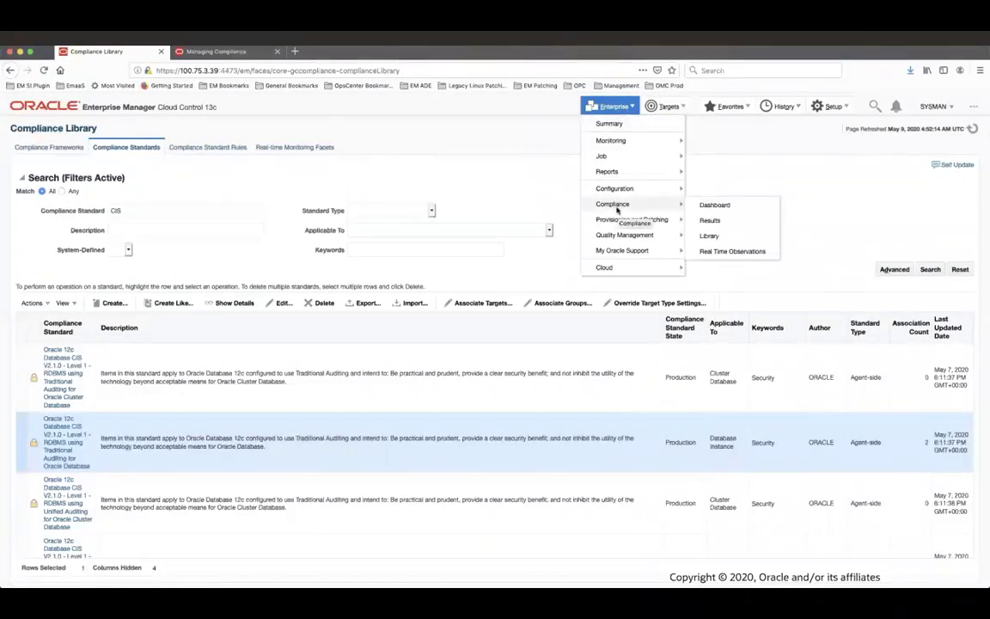
left_click(710, 220)
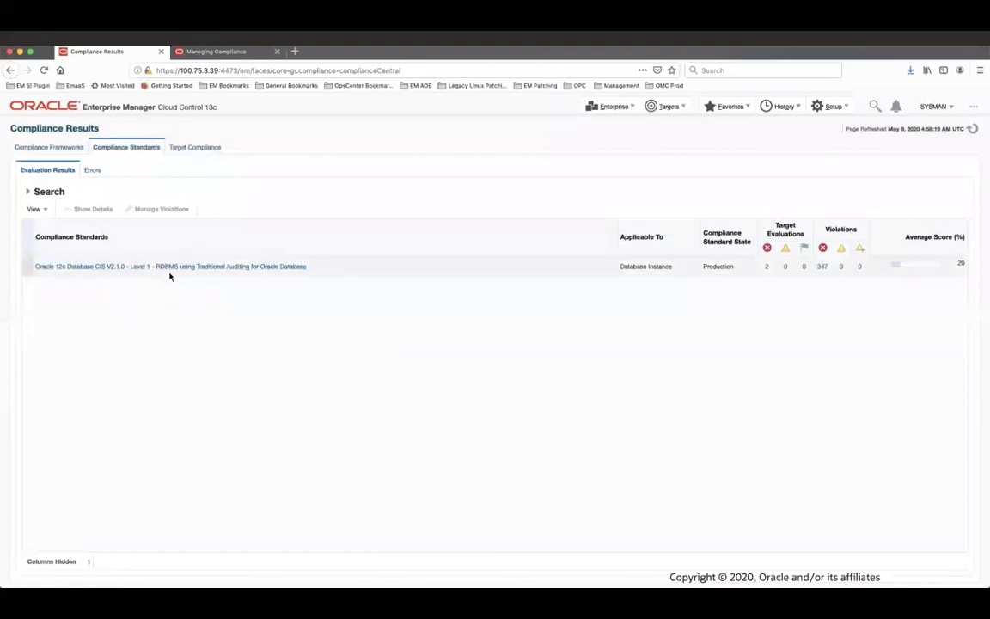
left_click(326, 271)
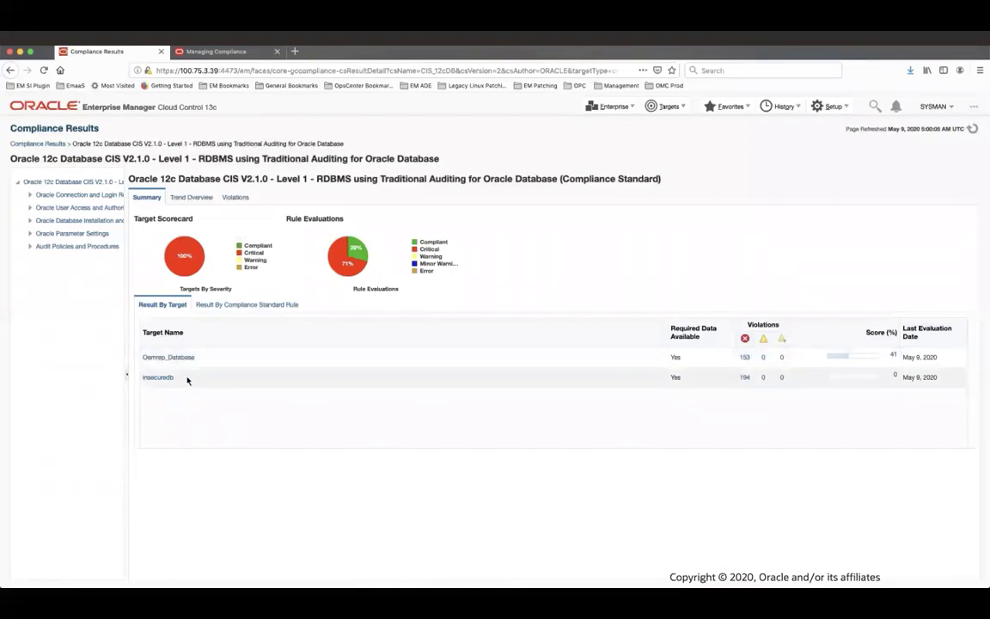
left_click(163, 378)
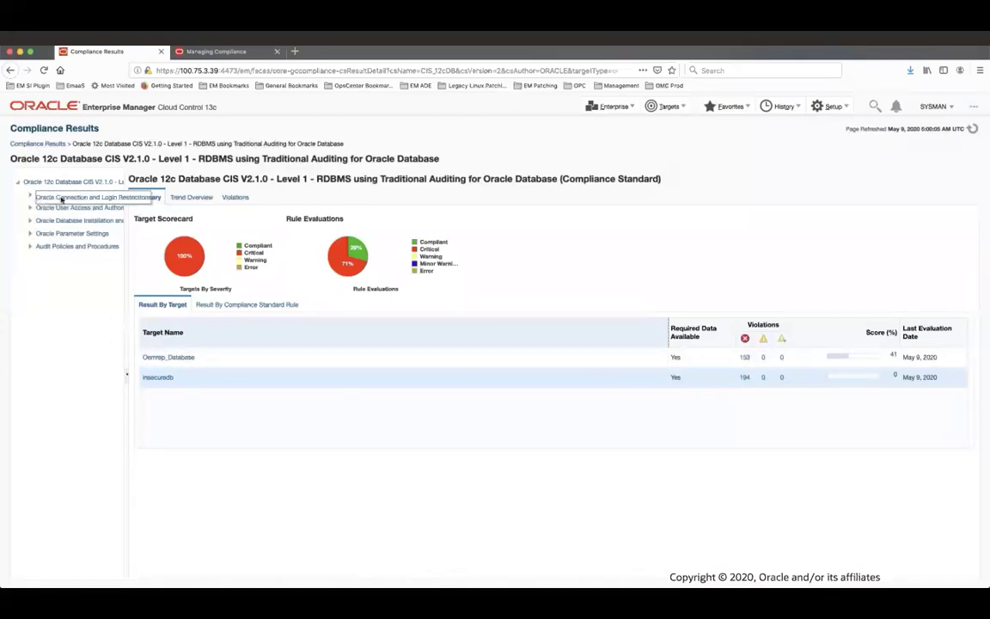
Under Oracle Connection and Login Restrictions, inspect insecuredb's violation details for the FAILED_LOGIN_ATTEMPTS rule, then close them.
left_click(29, 179)
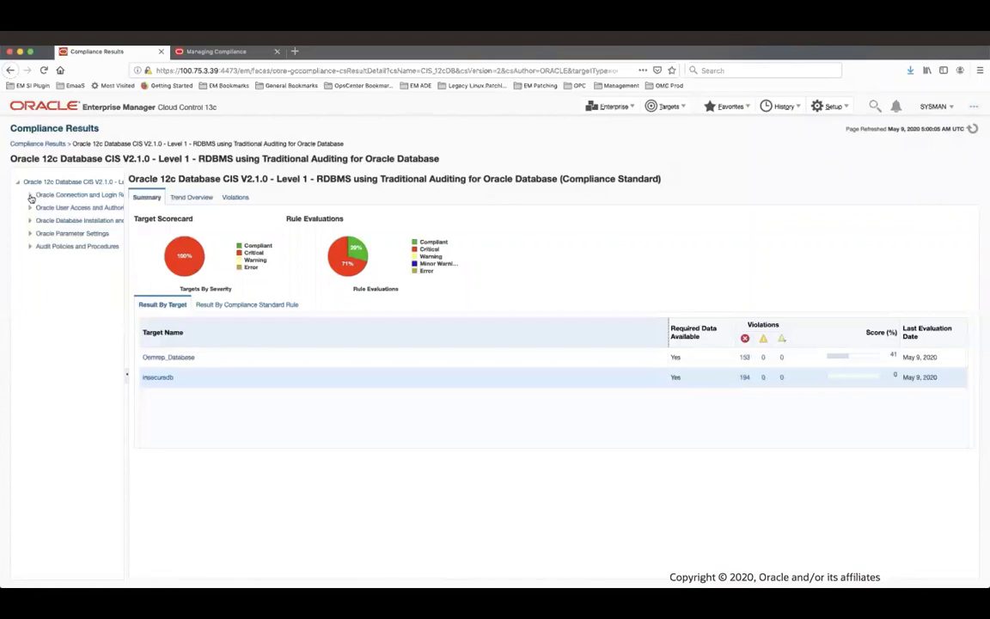
left_click(30, 194)
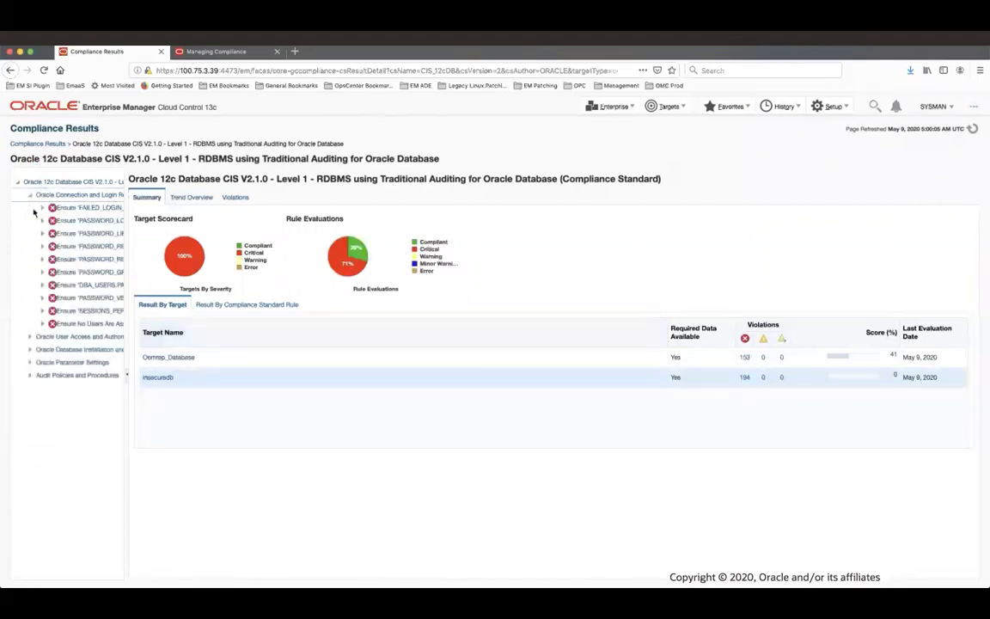
left_click_drag(126, 215, 210, 216)
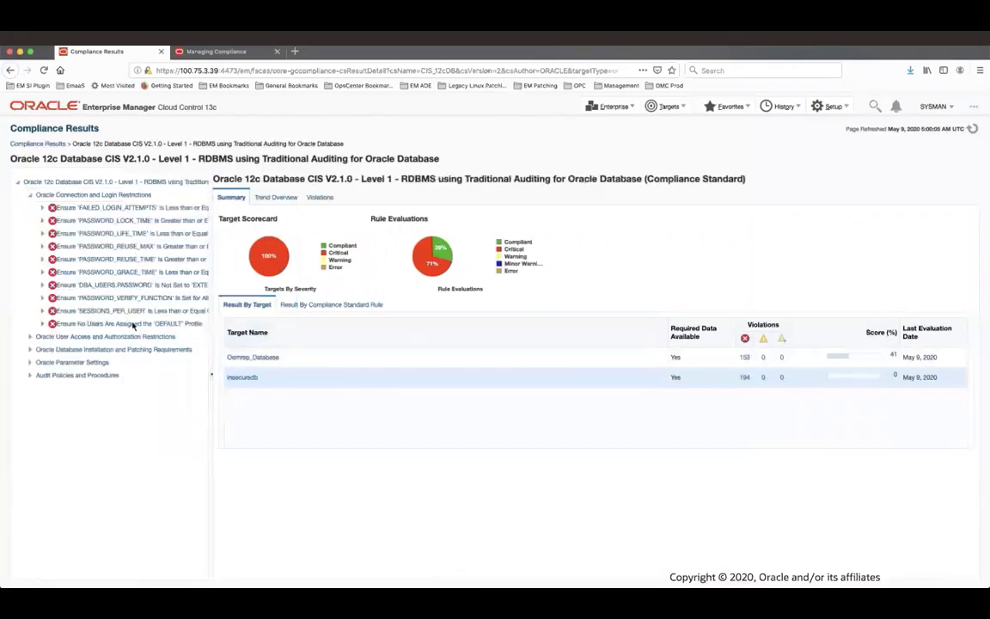
left_click(99, 211)
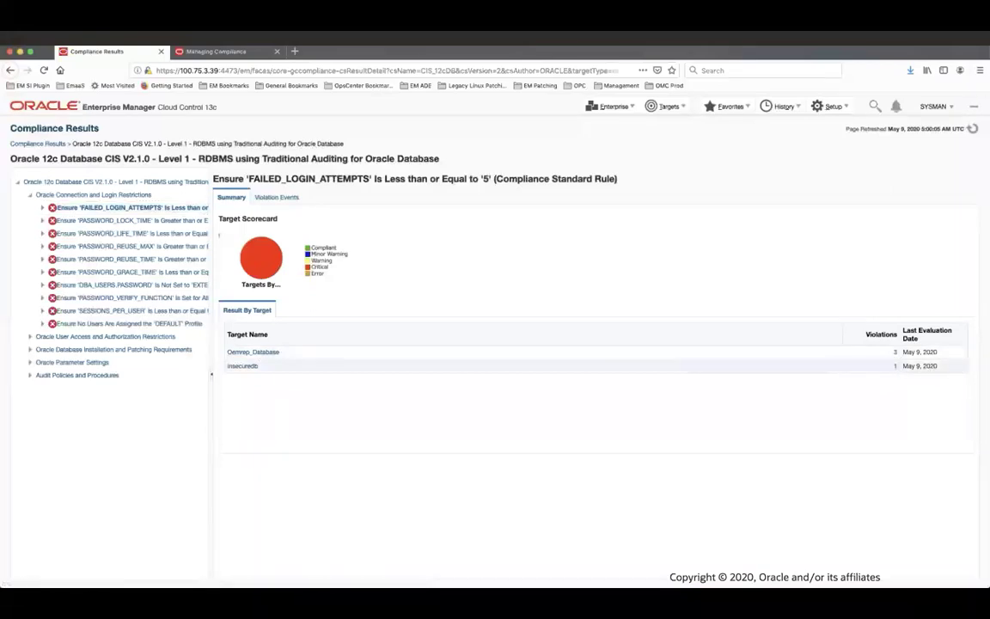
left_click(895, 365)
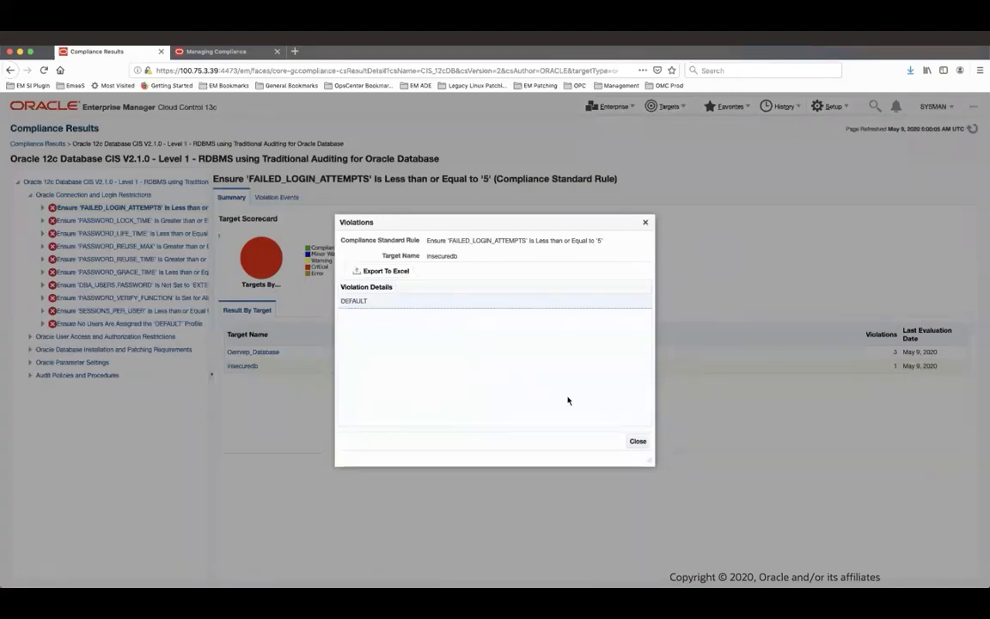
left_click(636, 441)
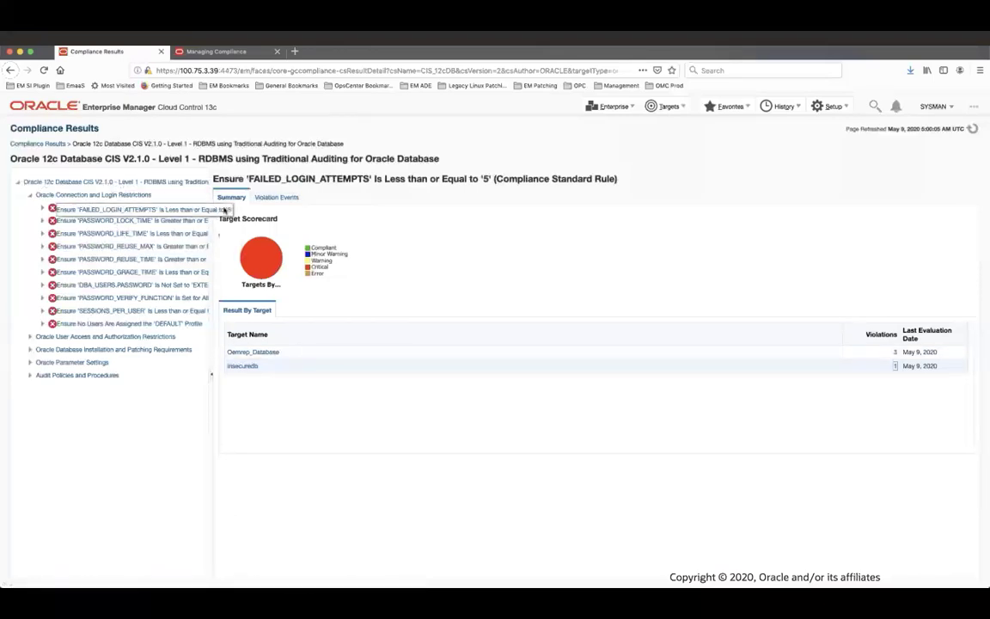
Return to the standard's summary and review insecuredb's critical violations, including the details for the sample data and users rule.
left_click(85, 182)
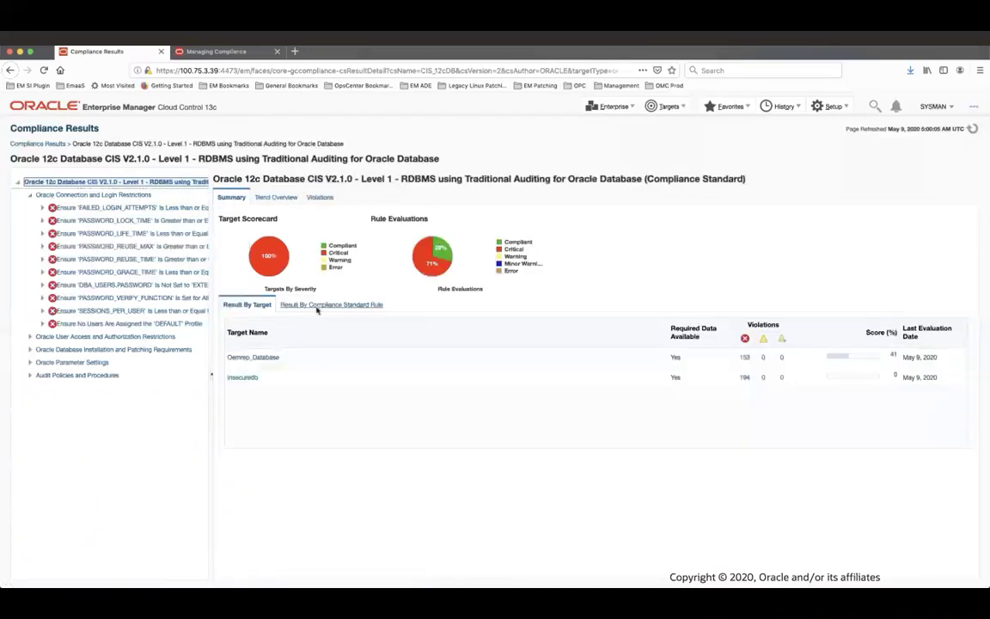
left_click(744, 378)
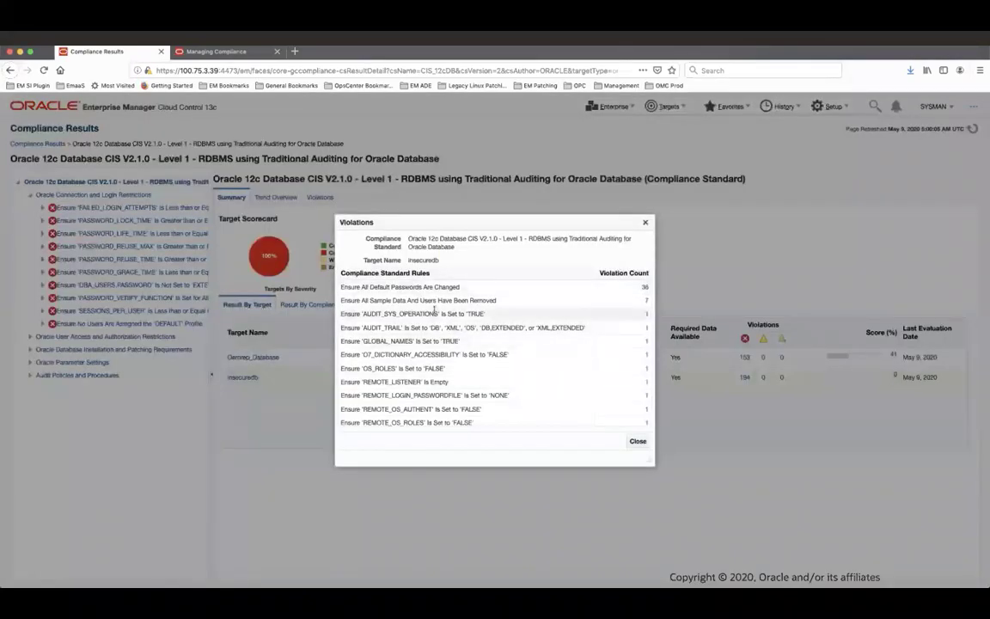
left_click(647, 302)
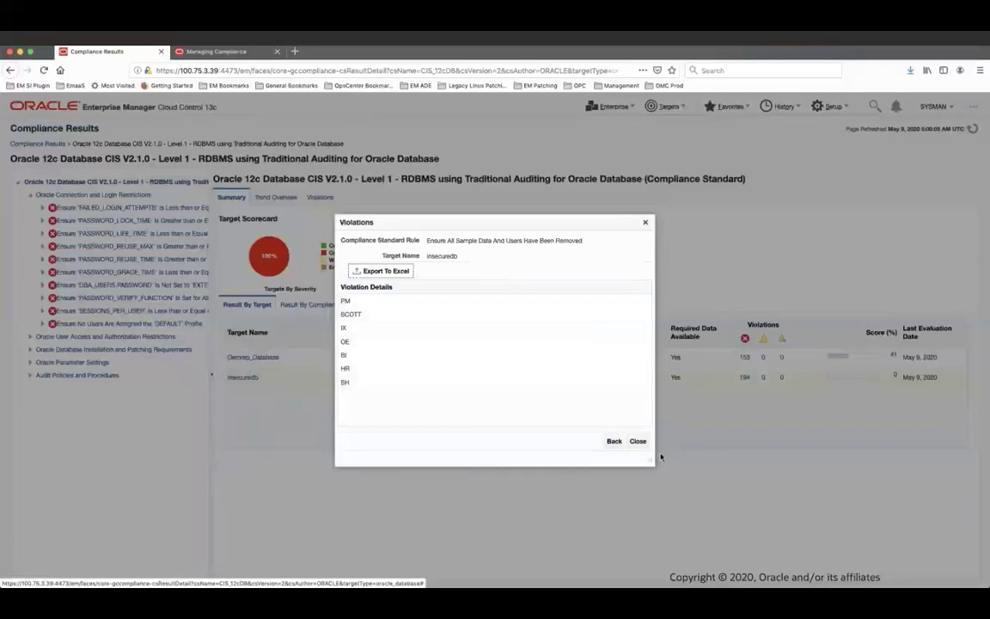
left_click(638, 441)
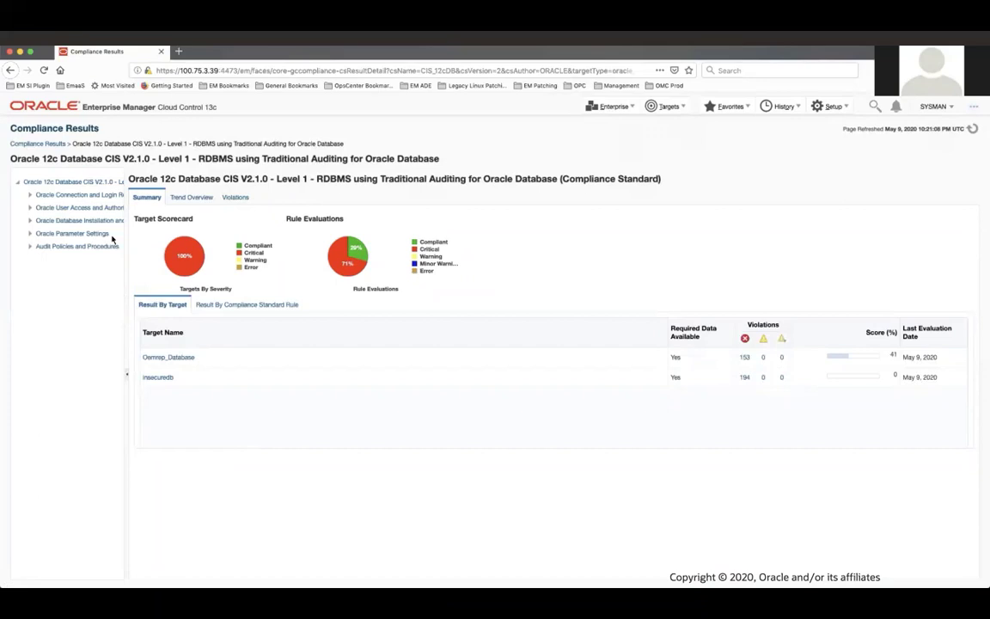
Under Default Public Privileges for Packages and Object Types, open insecuredb's violation event for the rule revoking EXECUTE from PUBLIC on UTL_FILE.
left_click(34, 189)
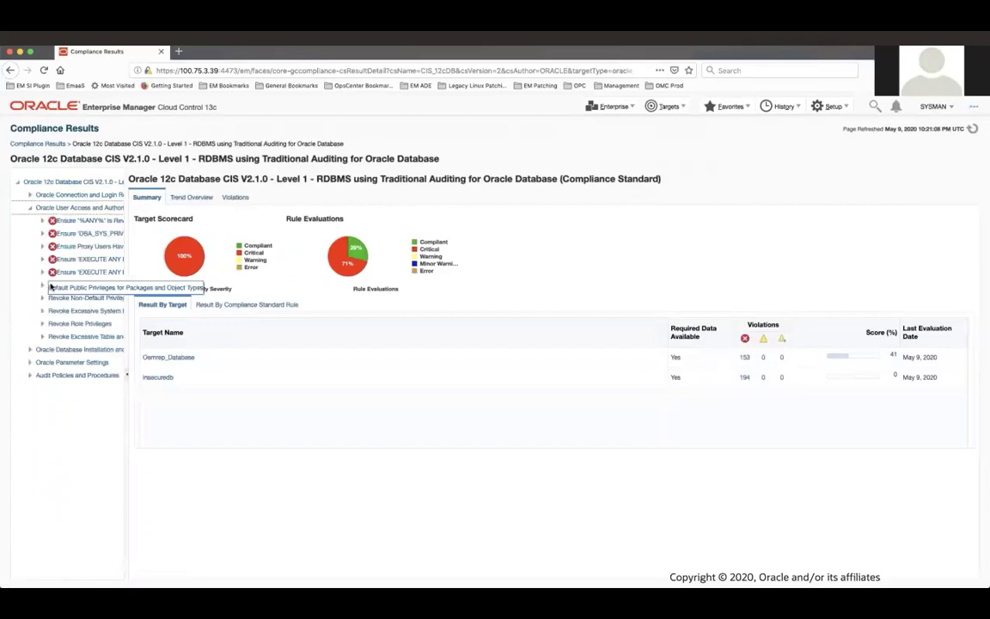
left_click(43, 286)
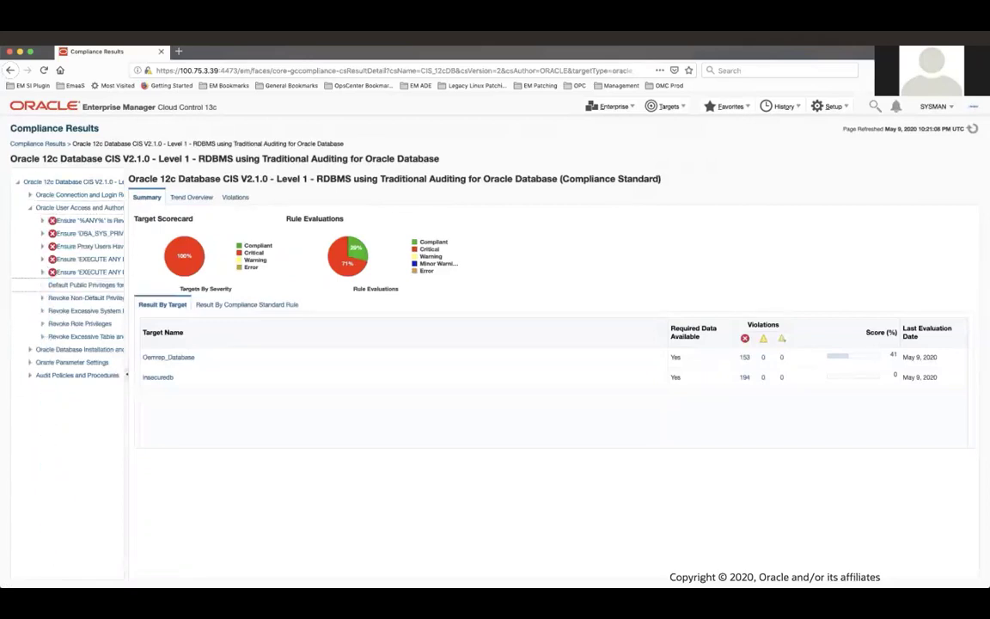
left_click_drag(127, 345, 262, 345)
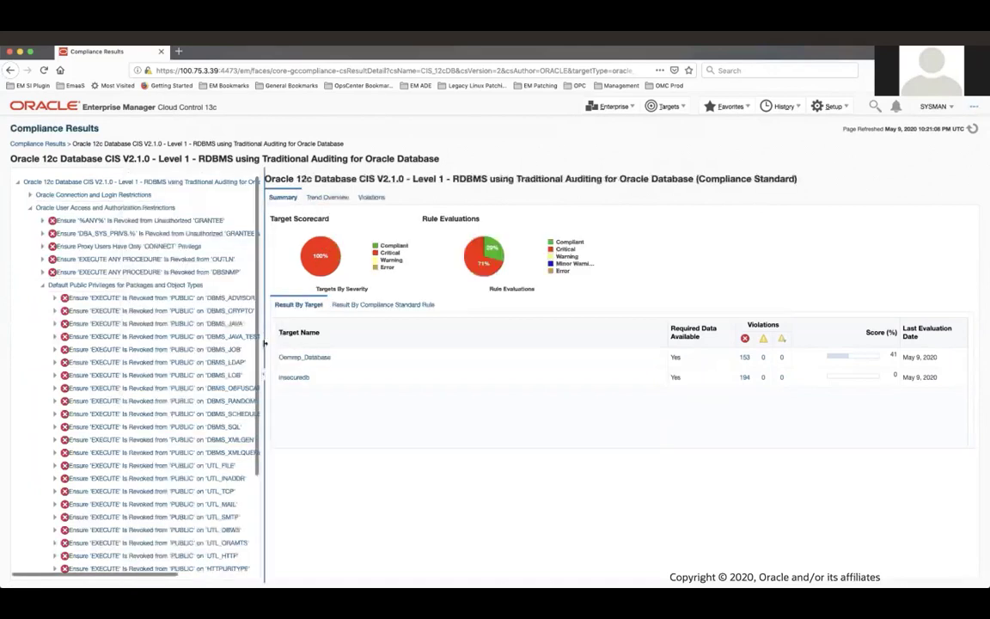
scroll(178, 412, "down", 3)
scroll(178, 413, "right", 1)
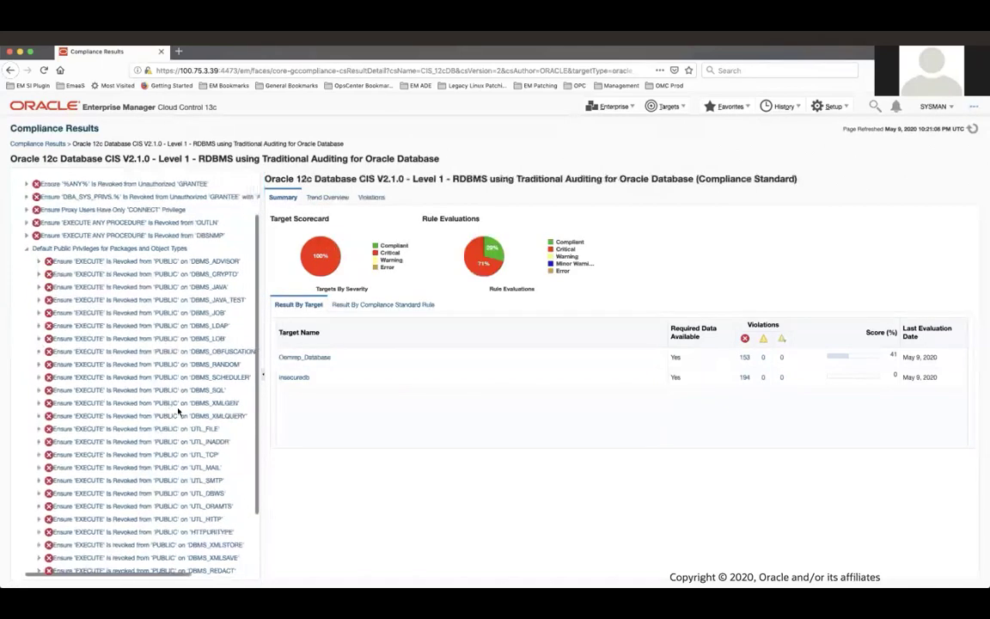
left_click(200, 432)
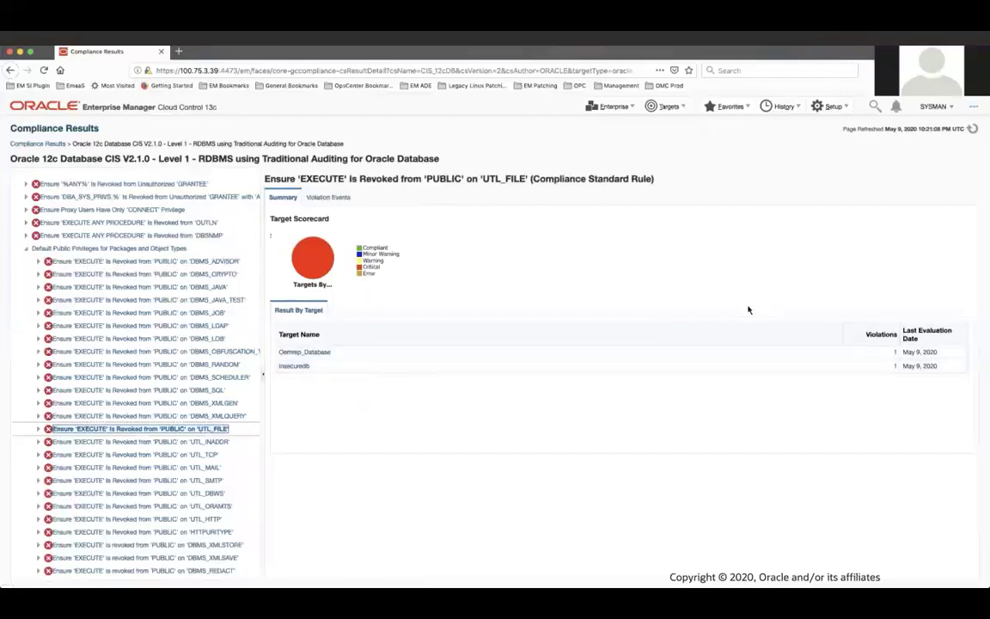
left_click(323, 198)
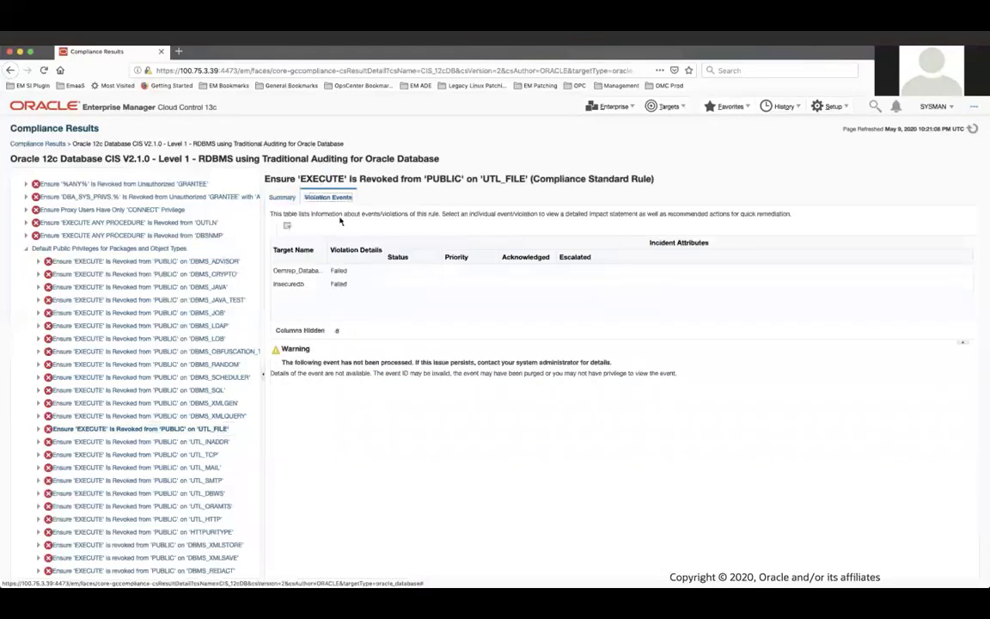
left_click(309, 287)
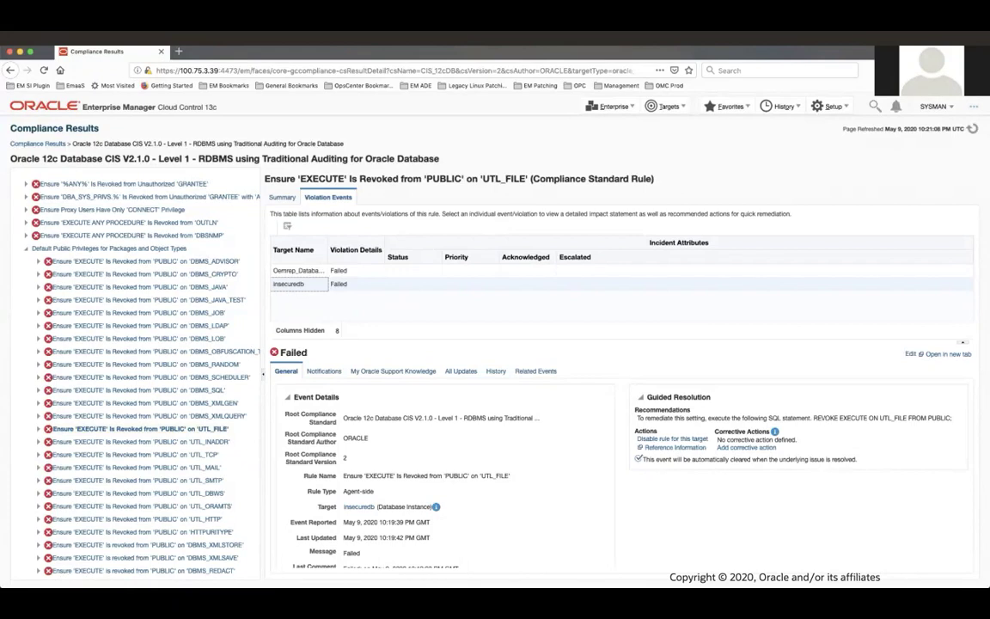
Switch to Oracle SQL Developer and delete the three GRANT EXECUTE statements from the insecuredb worksheet.
key("super+Tab")
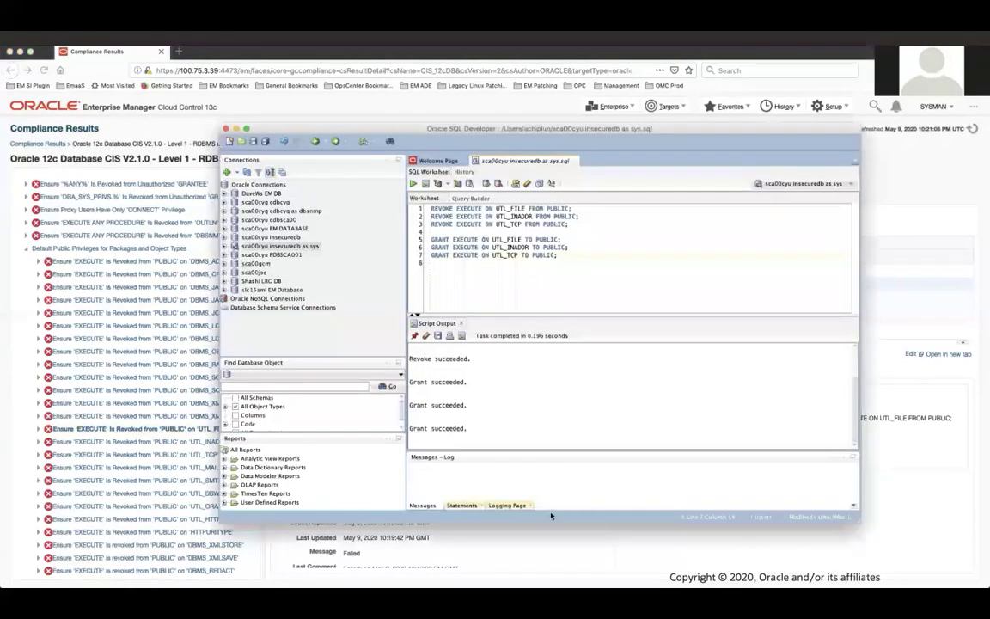
left_click_drag(430, 239, 539, 271)
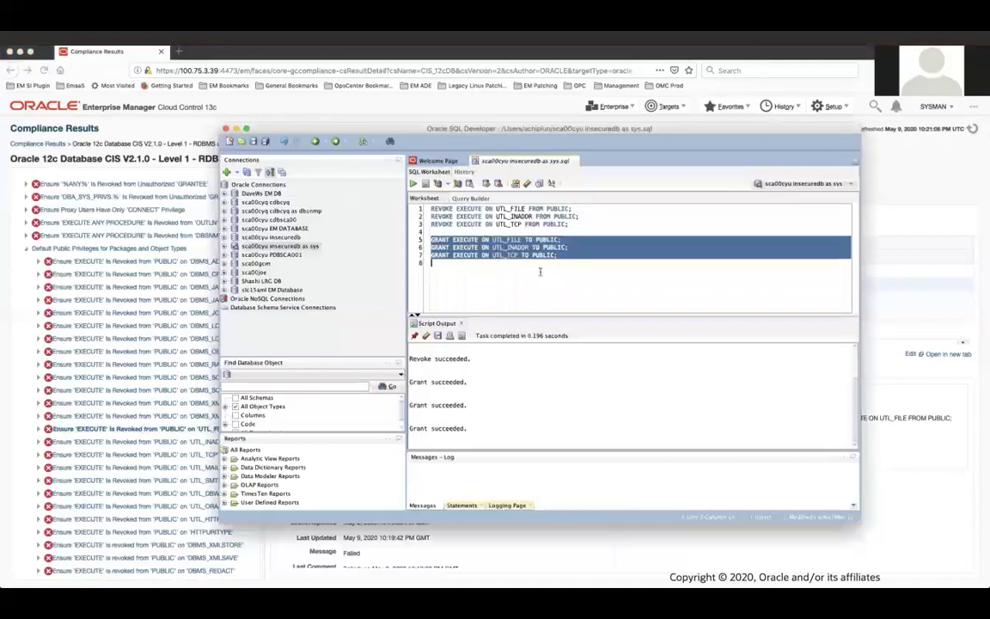
key("BackSpace")
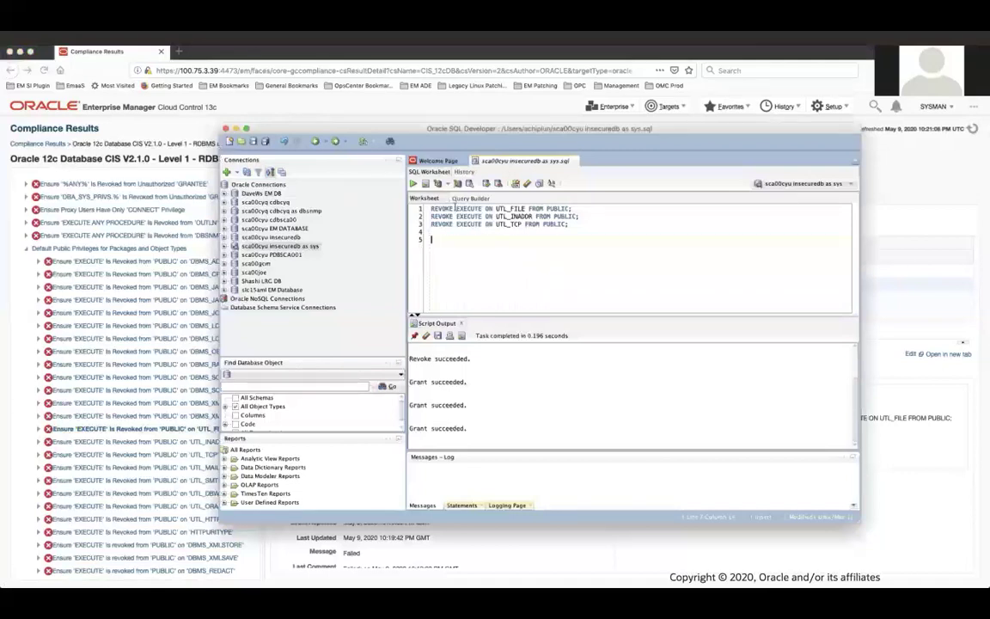
Run the statements revoking EXECUTE on UTL_FILE, UTL_INADDR and UTL_TCP from PUBLIC on insecuredb, then minimize SQL Developer.
left_click(413, 184)
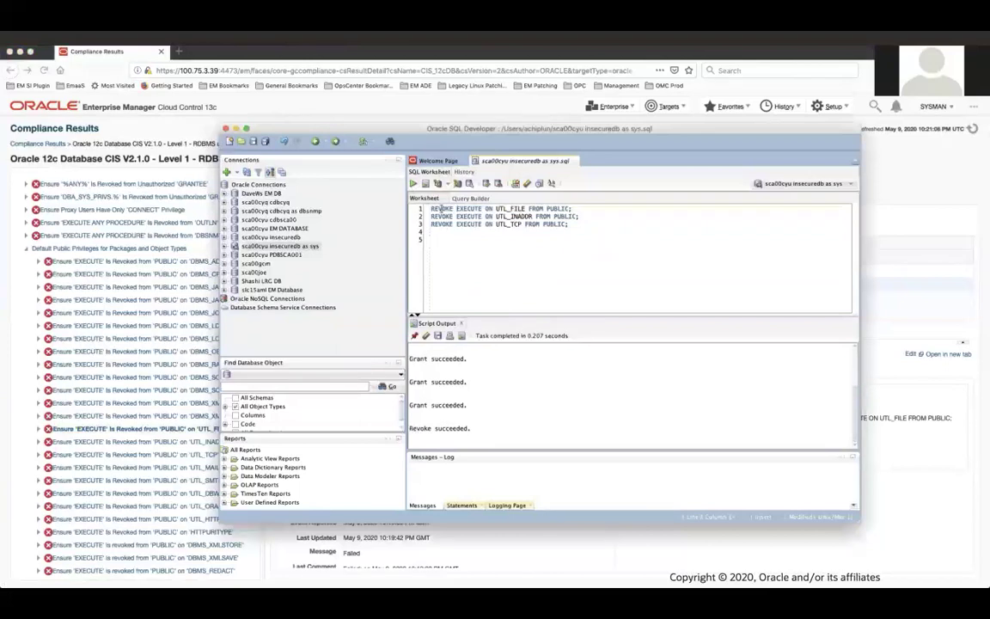
left_click(413, 184)
left_click(412, 183)
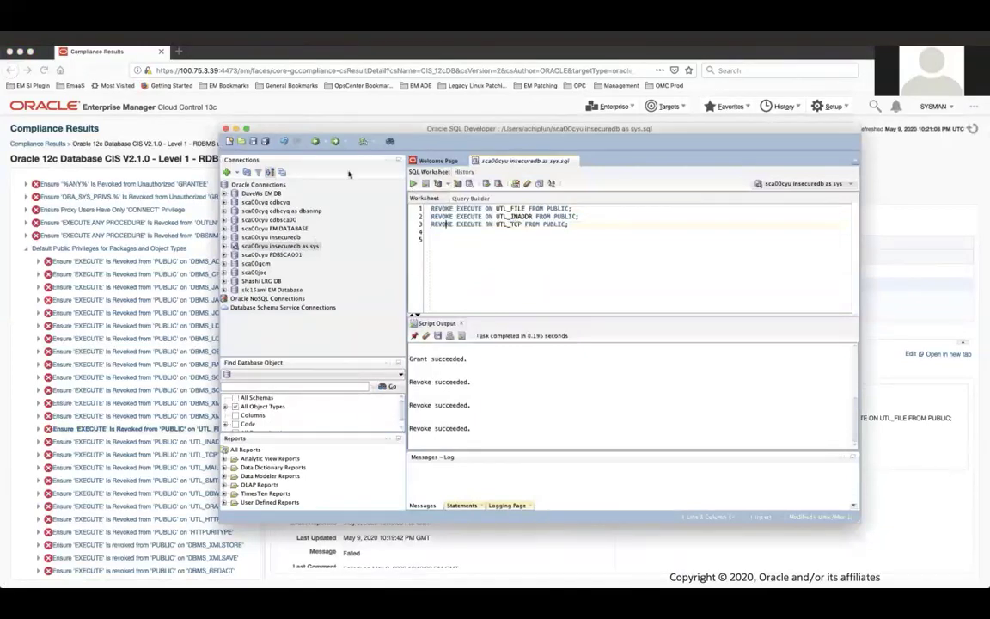
left_click_drag(396, 127, 472, 122)
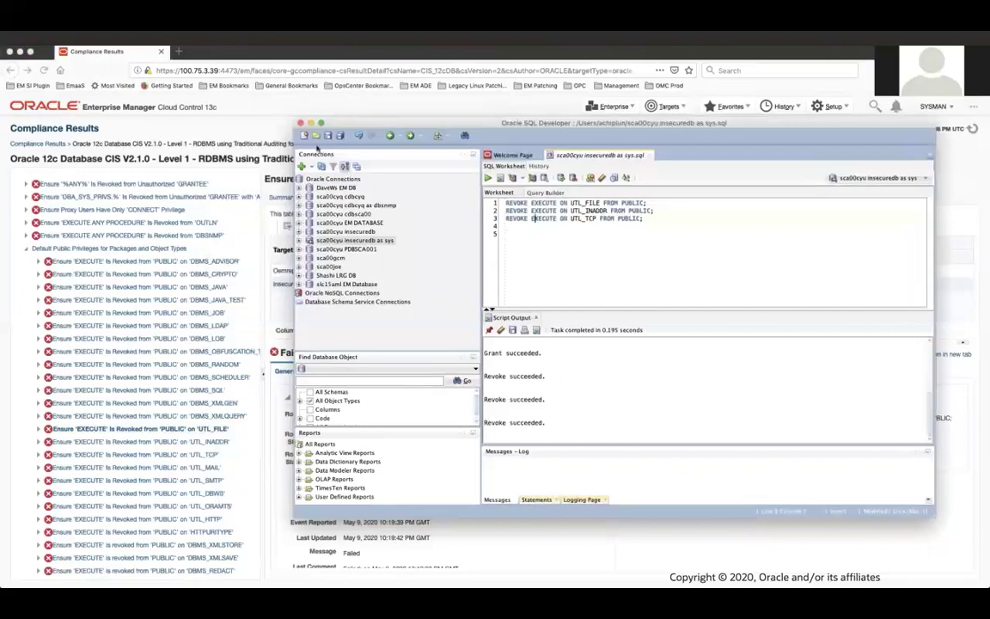
left_click(309, 124)
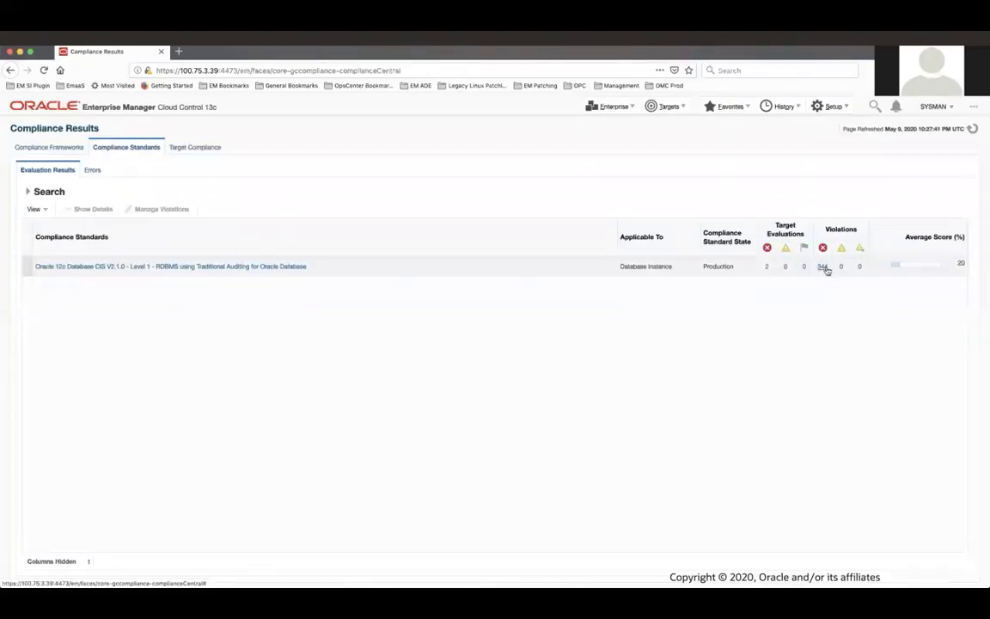
Reopen the Traditional Auditing standard's results in Enterprise Manager and check insecuredb's updated result for the UTL_FILE EXECUTE revocation rule.
left_click(184, 267)
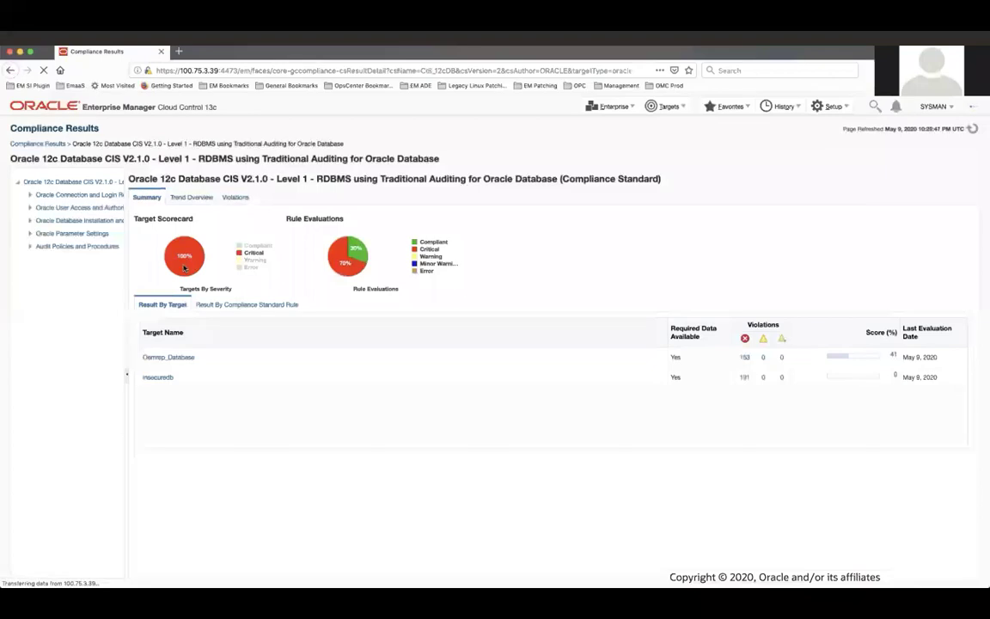
left_click(163, 378)
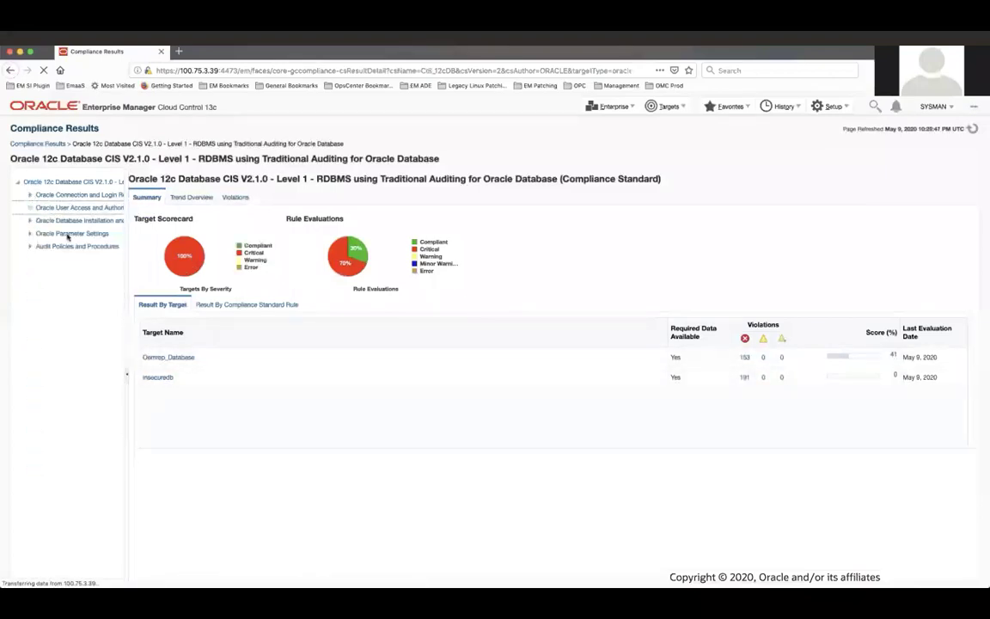
left_click(30, 207)
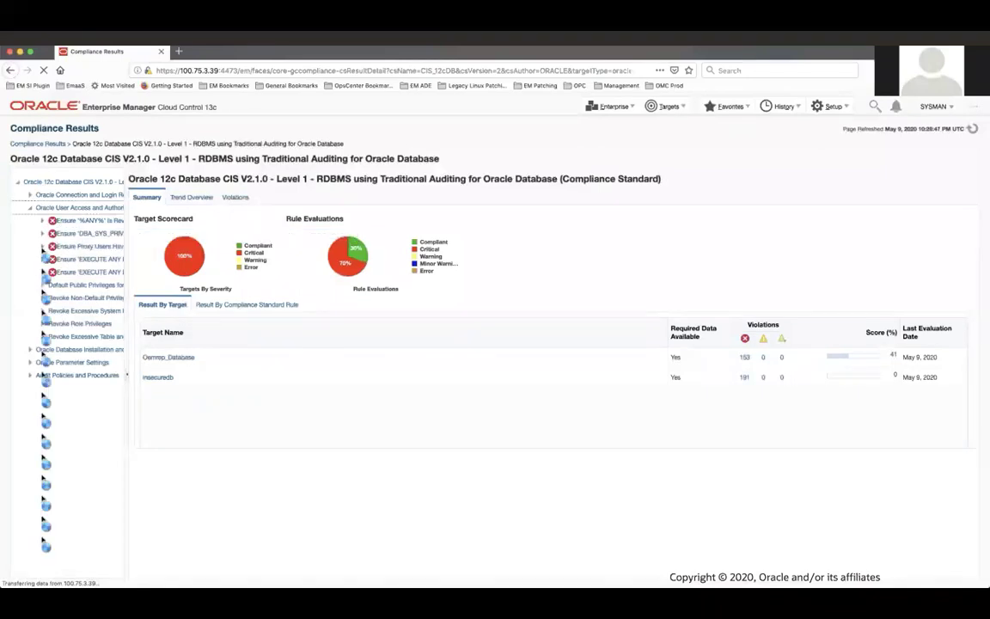
left_click_drag(127, 323, 418, 320)
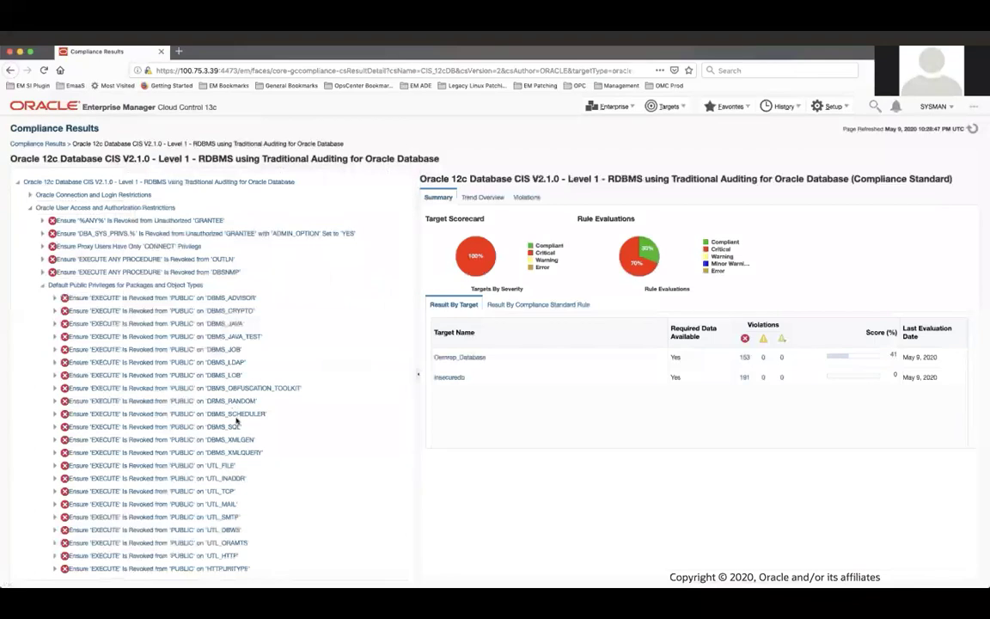
left_click(223, 466)
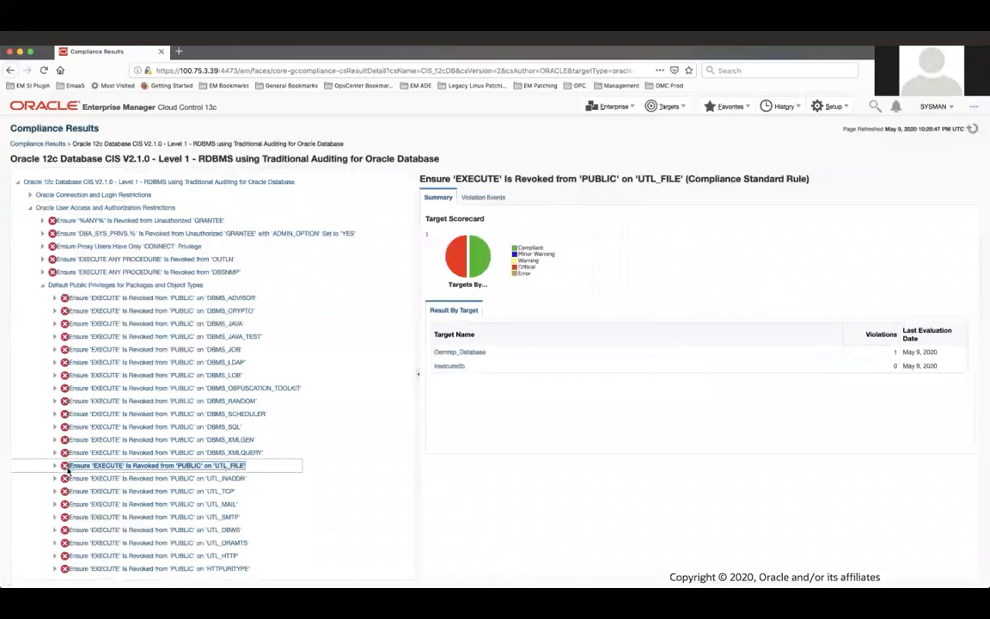
left_click(467, 368)
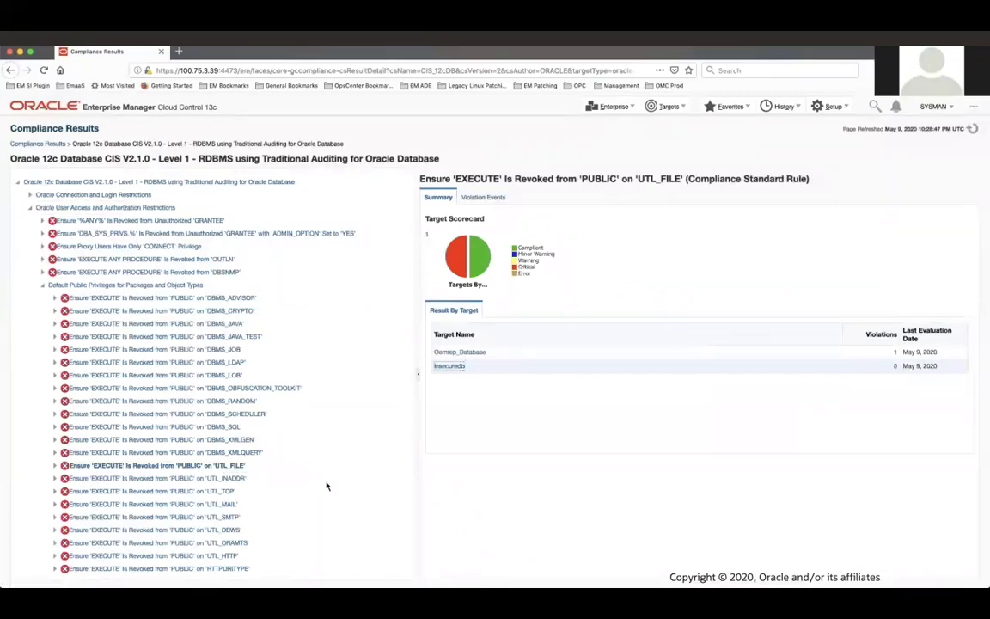
Check insecuredb's results for the rules revoking EXECUTE from PUBLIC on UTL_INADDR, UTL_TCP and UTL_MAIL.
left_click(233, 479)
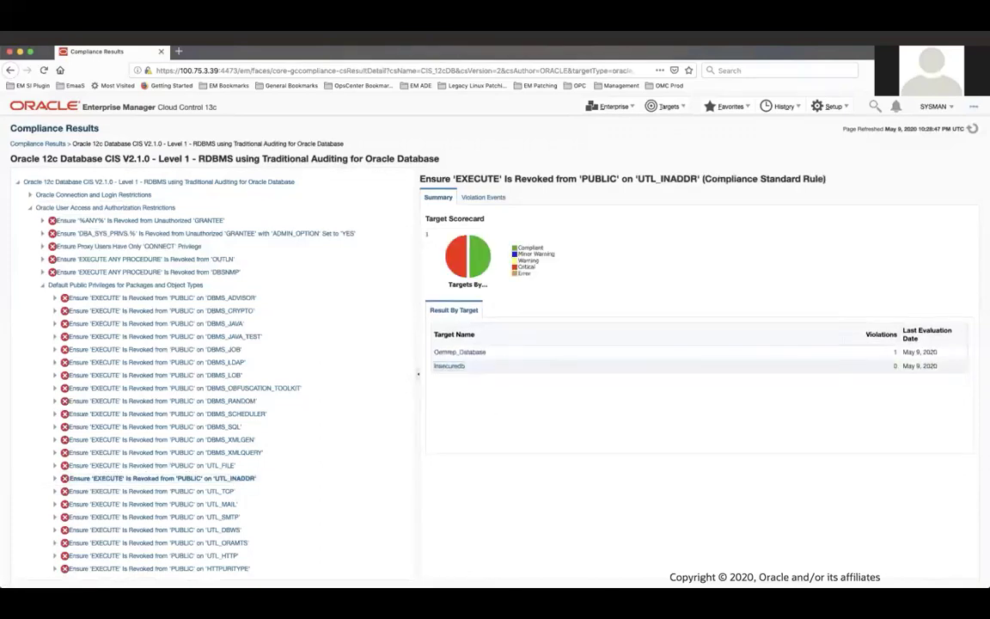
left_click(455, 367)
left_click(225, 492)
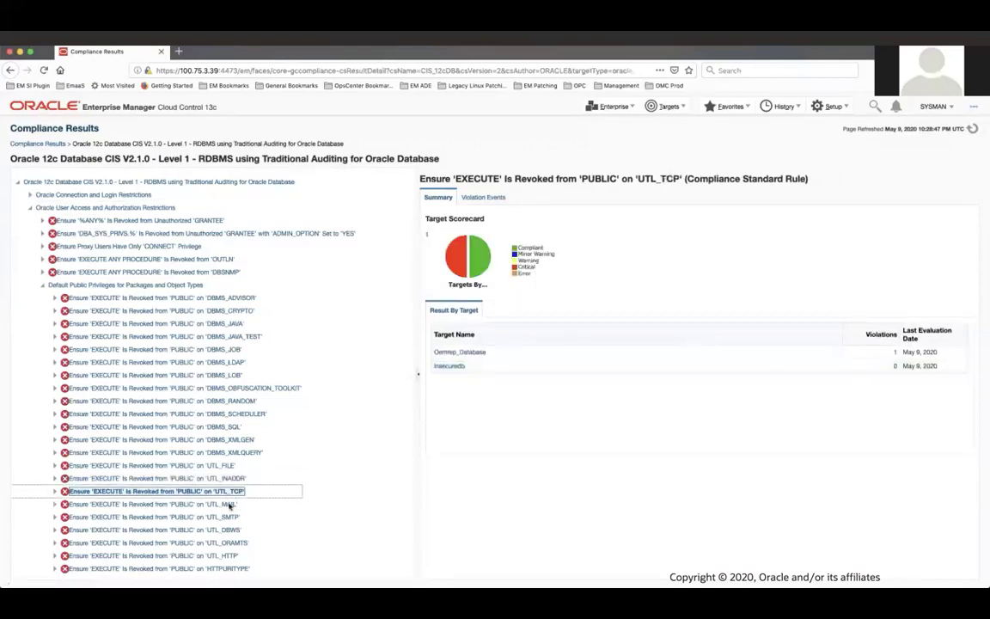
left_click(229, 504)
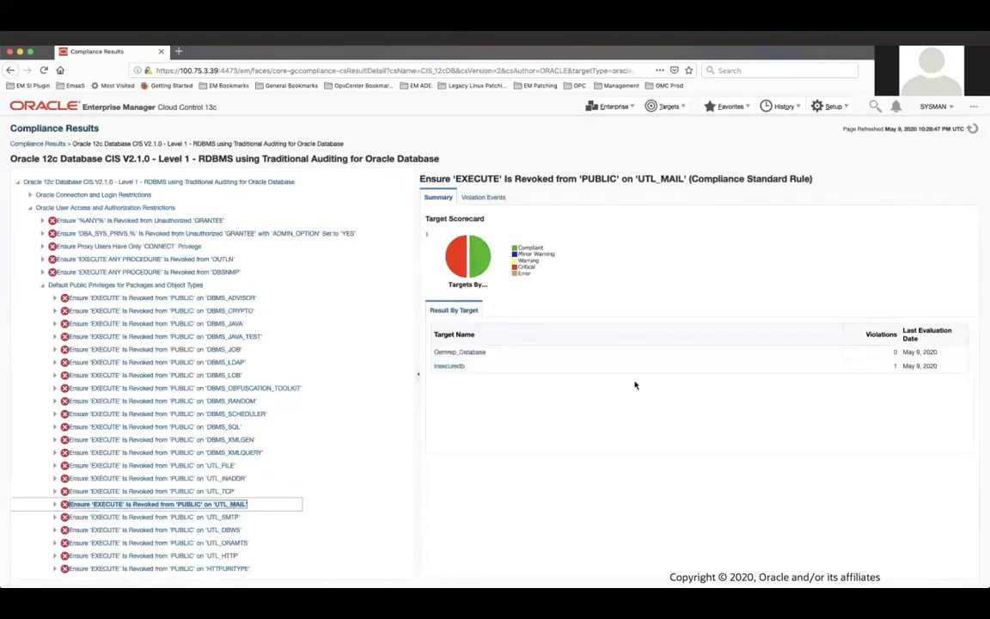
left_click(895, 367)
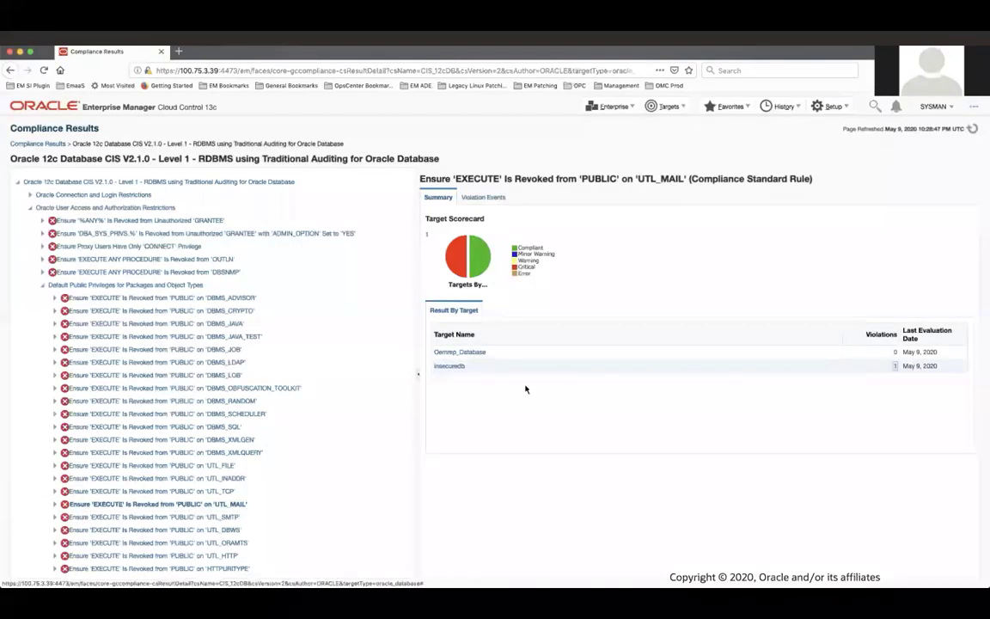
left_click(450, 366)
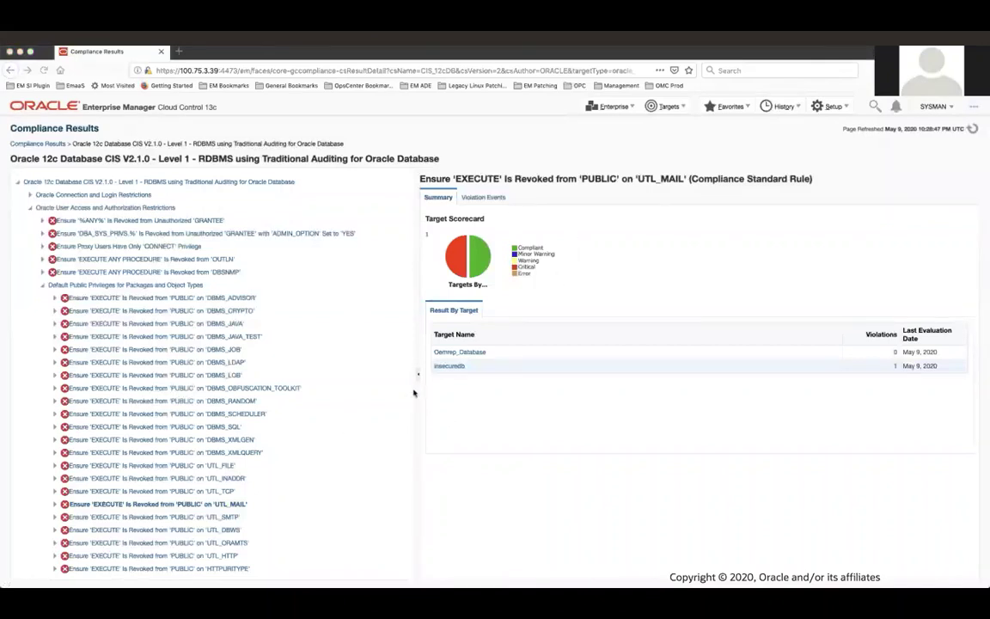
Open the Oemrep_Database home page and, from its Incidents and Compliance summary, open the Oracle 12c CIS Traditional Auditing standard's results.
left_click(464, 355)
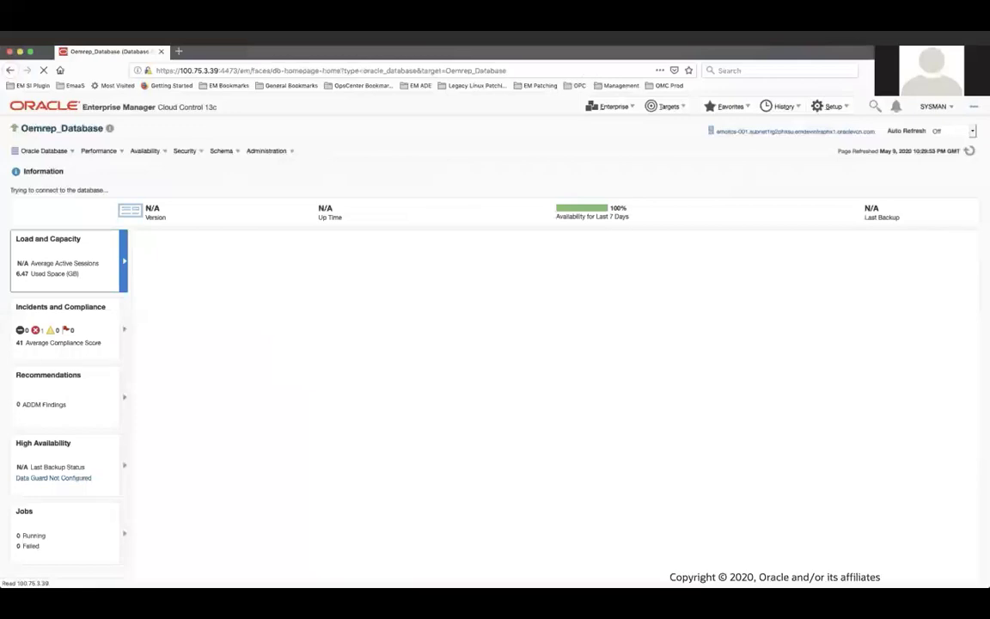
left_click(99, 293)
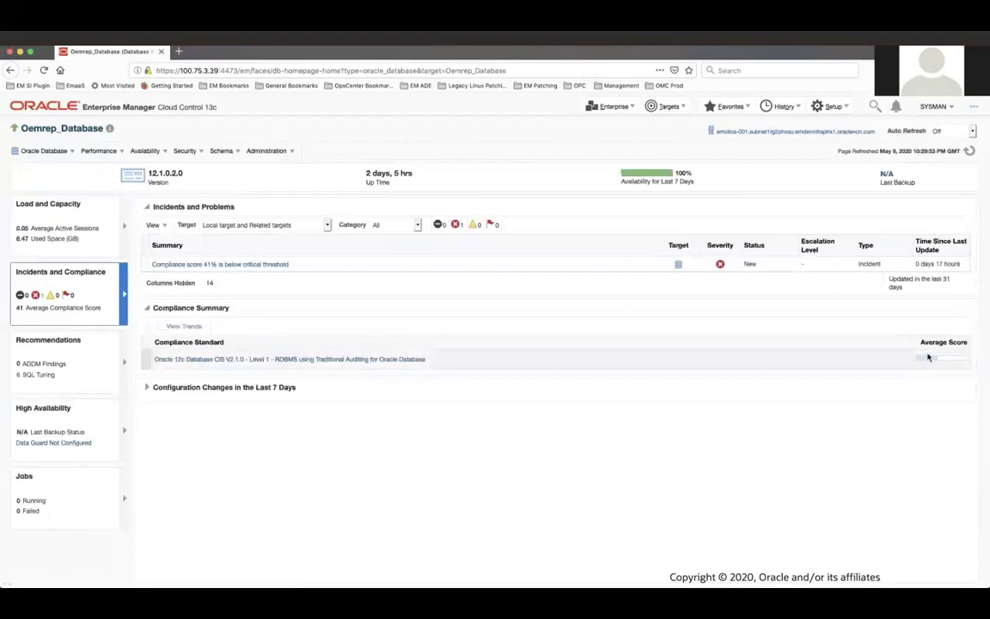
mouse_move(936, 360)
left_click(238, 359)
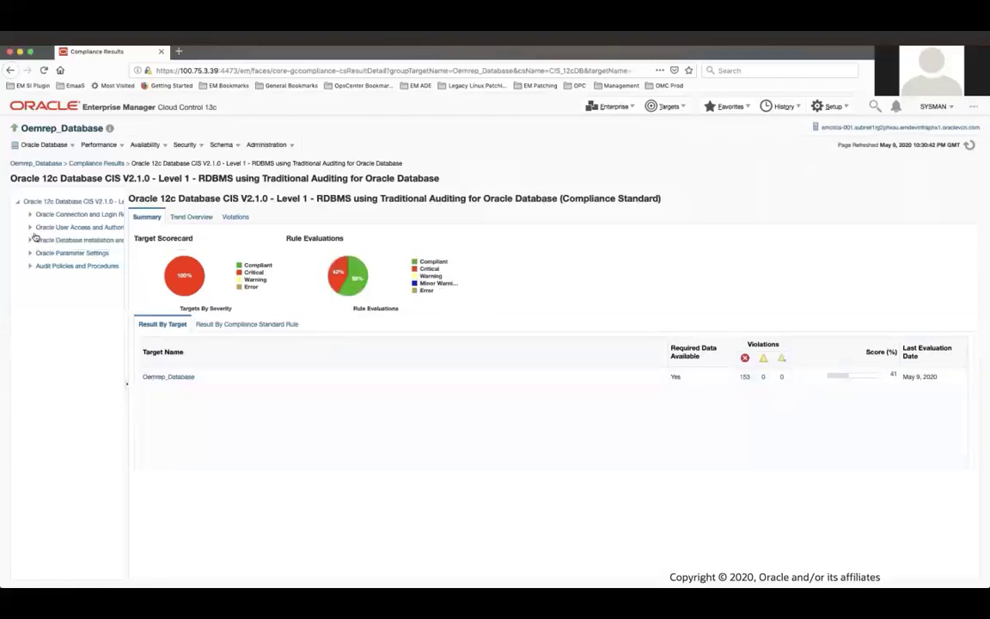
Expand Oracle User Access and Authorization Restrictions and its Default Public Privileges group, widening the rule tree to review Oemrep_Database's rule statuses.
left_click(38, 227)
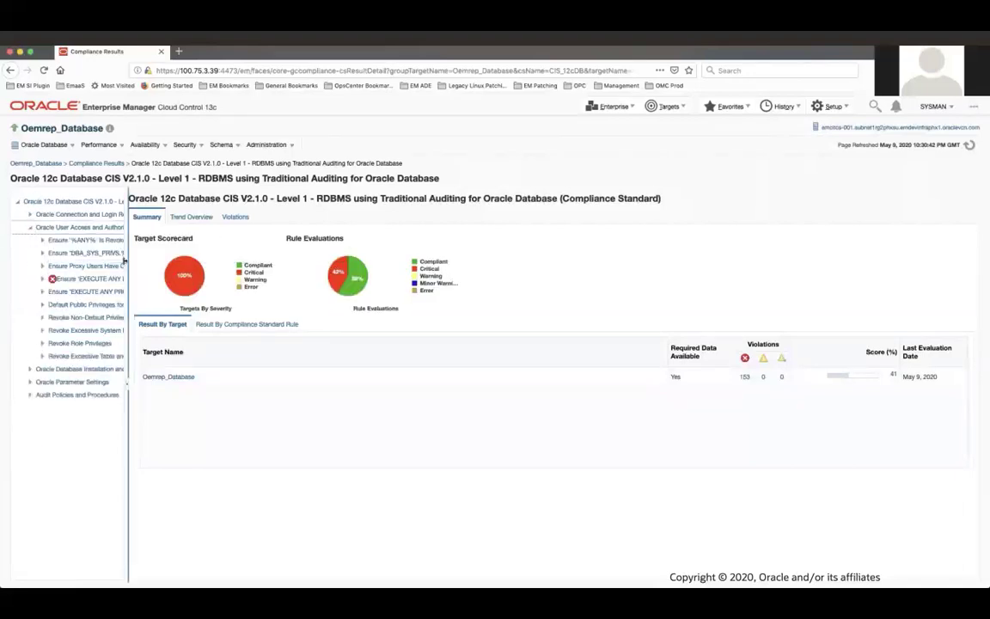
left_click_drag(125, 259, 239, 258)
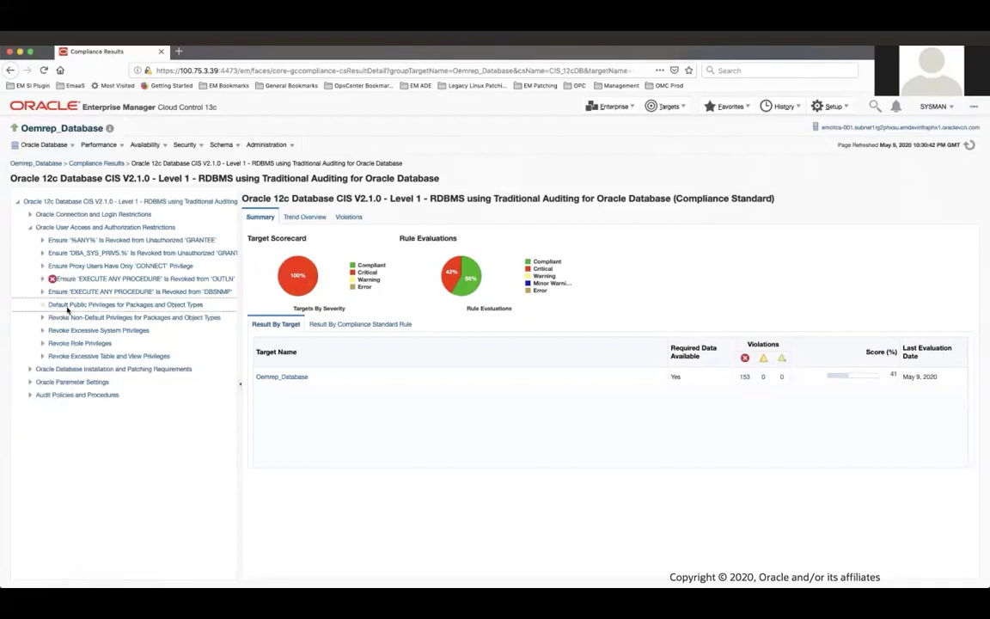
key("Right")
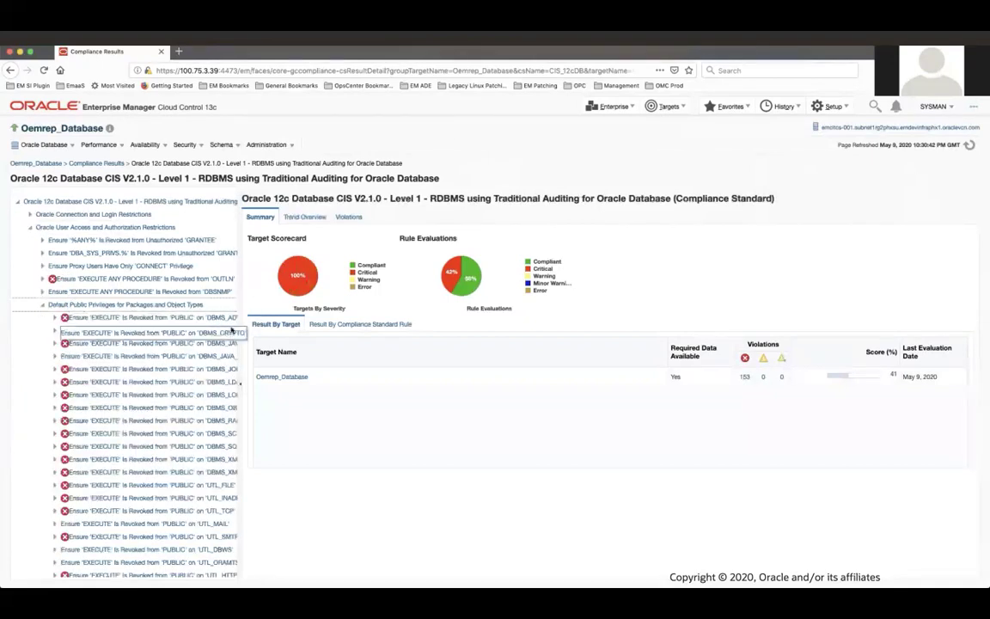
left_click_drag(240, 317, 263, 317)
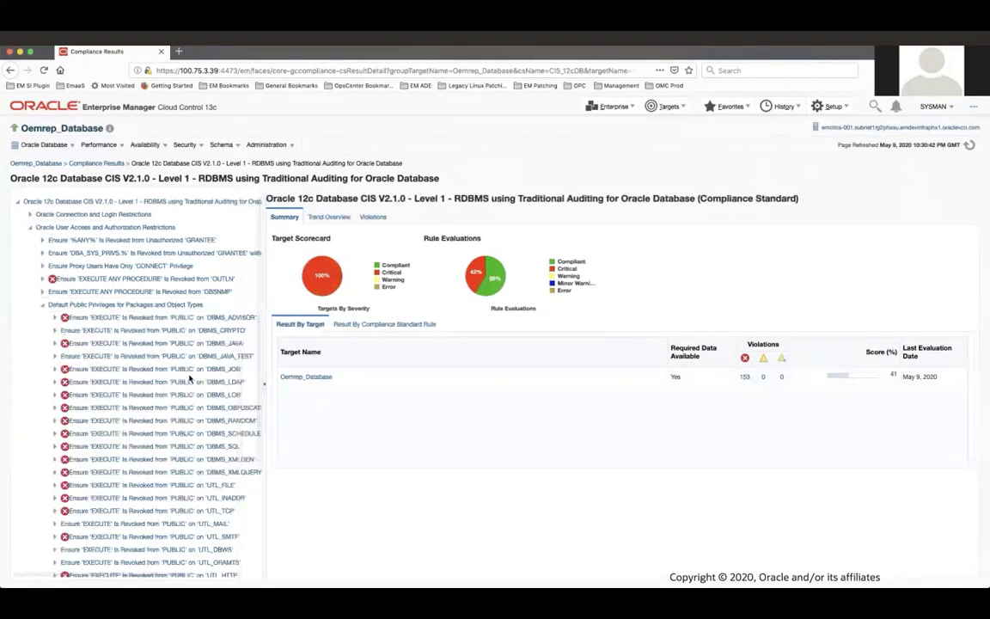
scroll(189, 379, "down", 1)
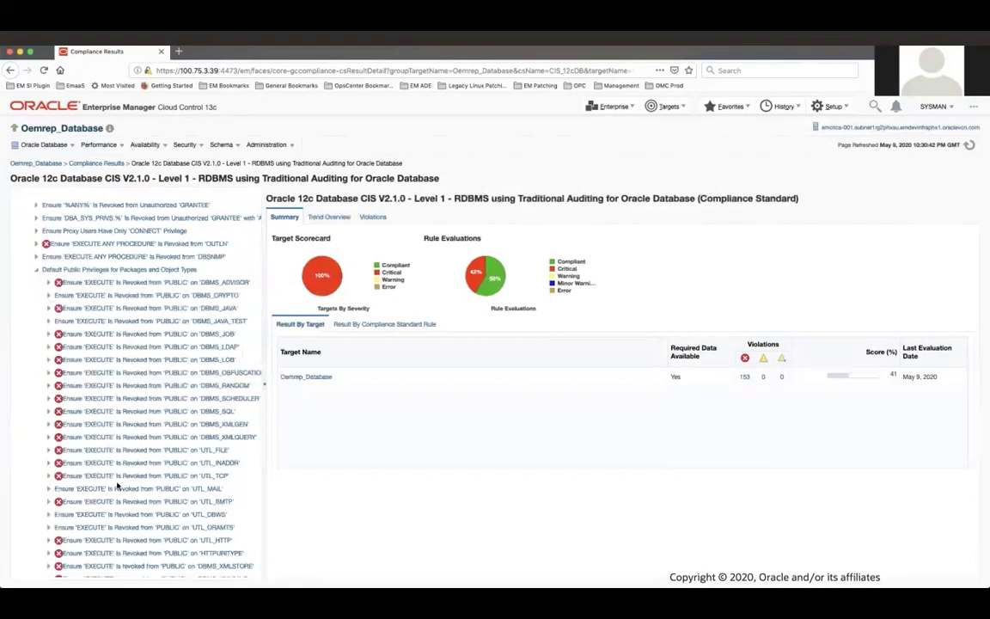